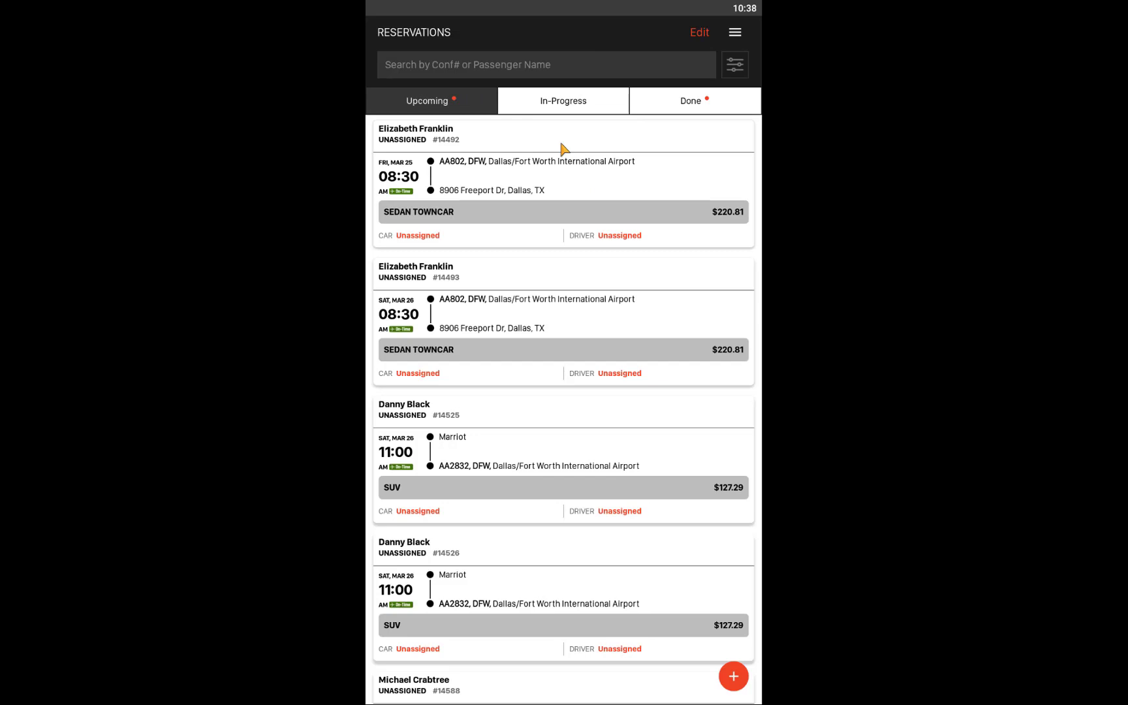
Step: Confirm the In-Progress tab has no active trips, then show the Done tab's completed reservations
{"action": "left_click", "coordinate": [543, 106]}
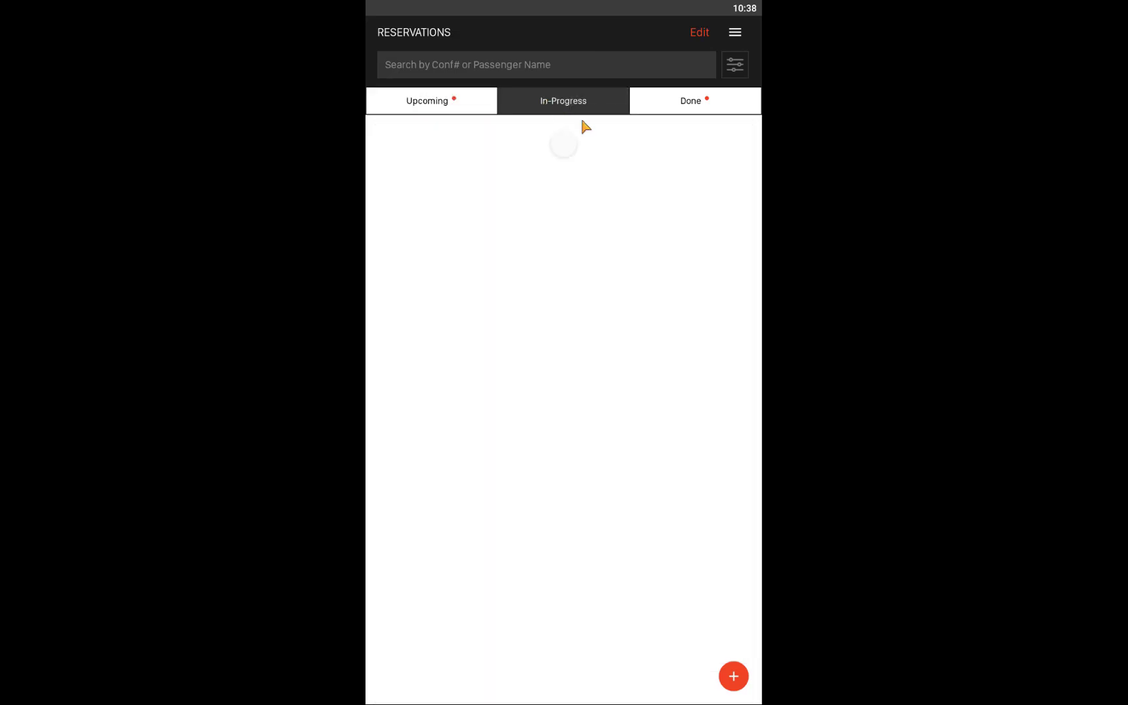
{"action": "left_click", "coordinate": [683, 110]}
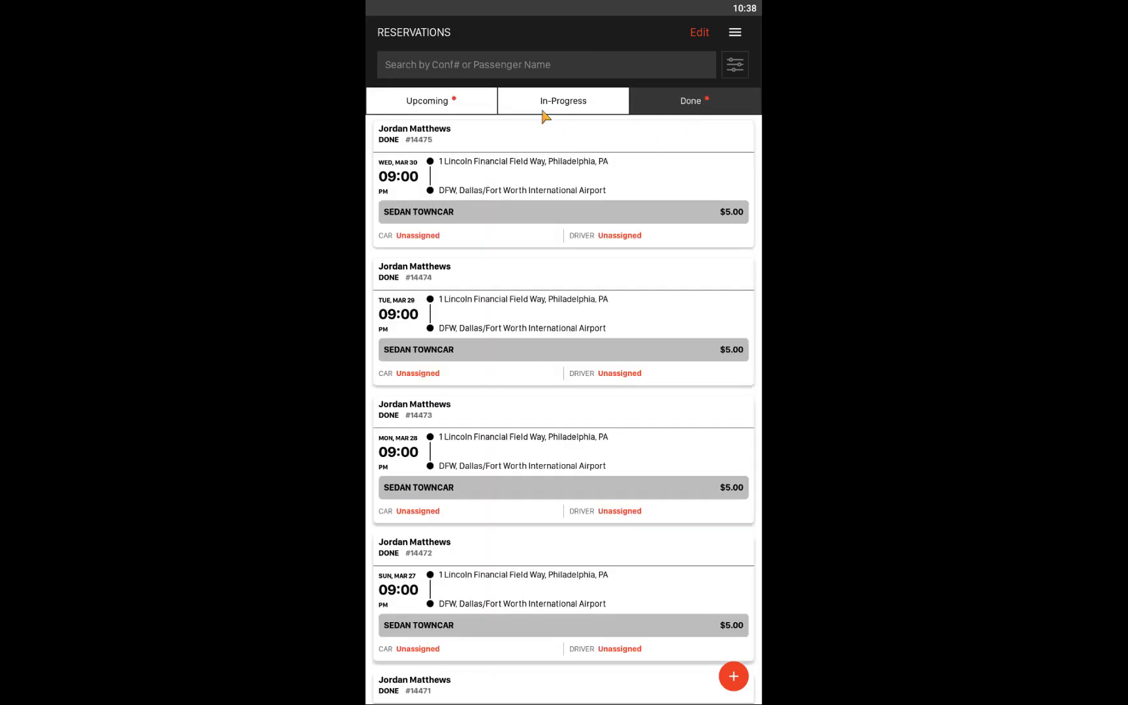
{"action": "left_click", "coordinate": [449, 106]}
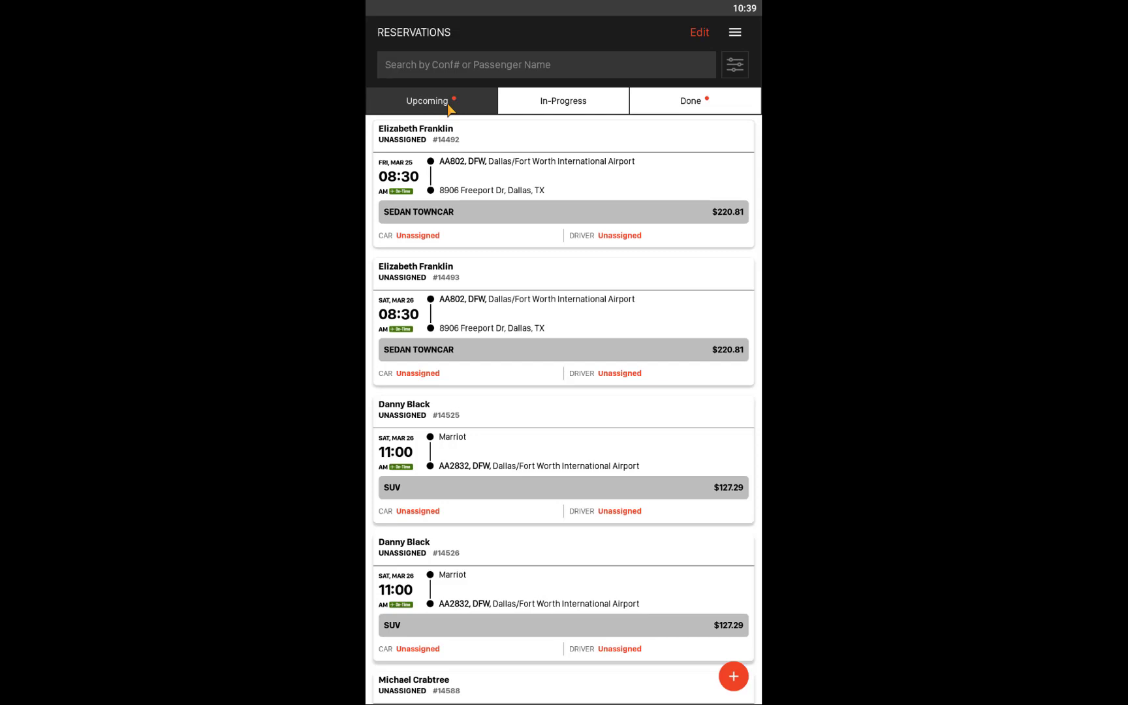
{"action": "left_click", "coordinate": [528, 100]}
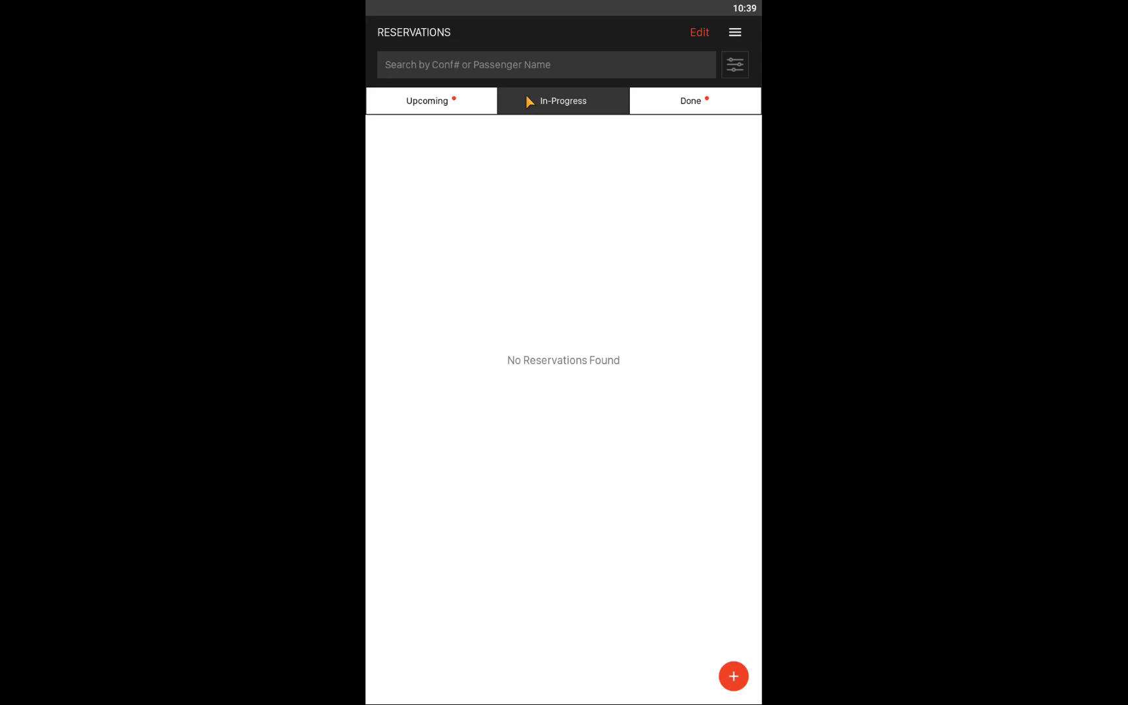
{"action": "left_click", "coordinate": [696, 108]}
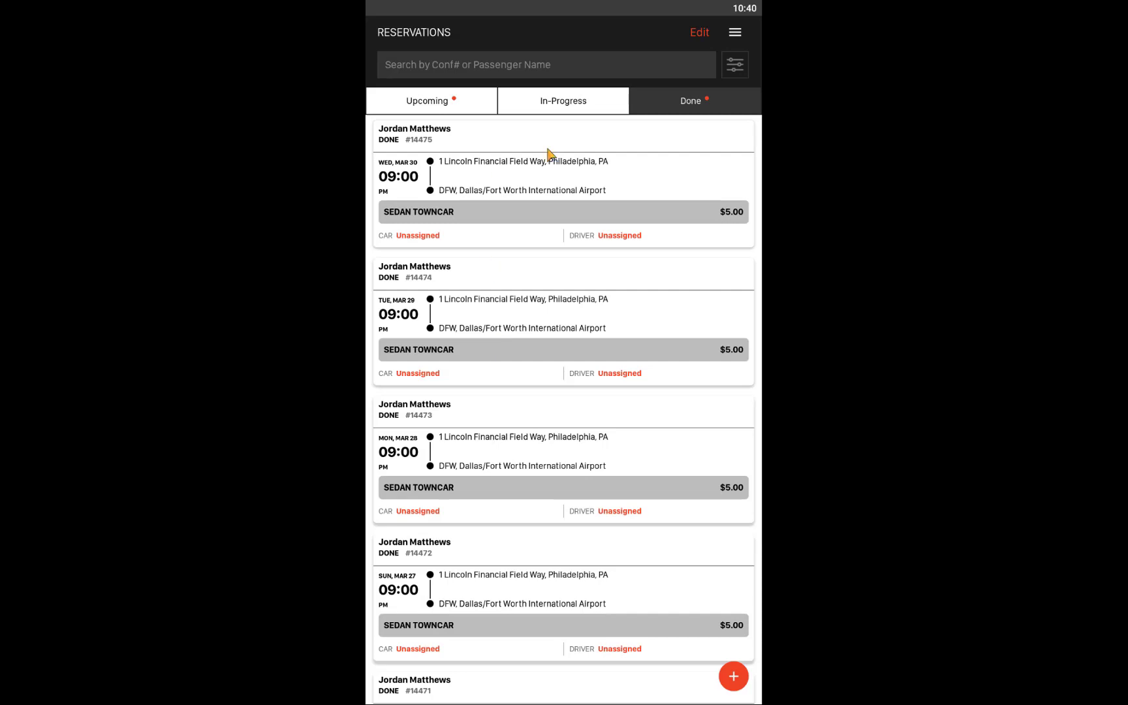
Step: Return to Upcoming and scroll through the unassigned March–April trips, then back to the top
{"action": "left_click", "coordinate": [457, 104]}
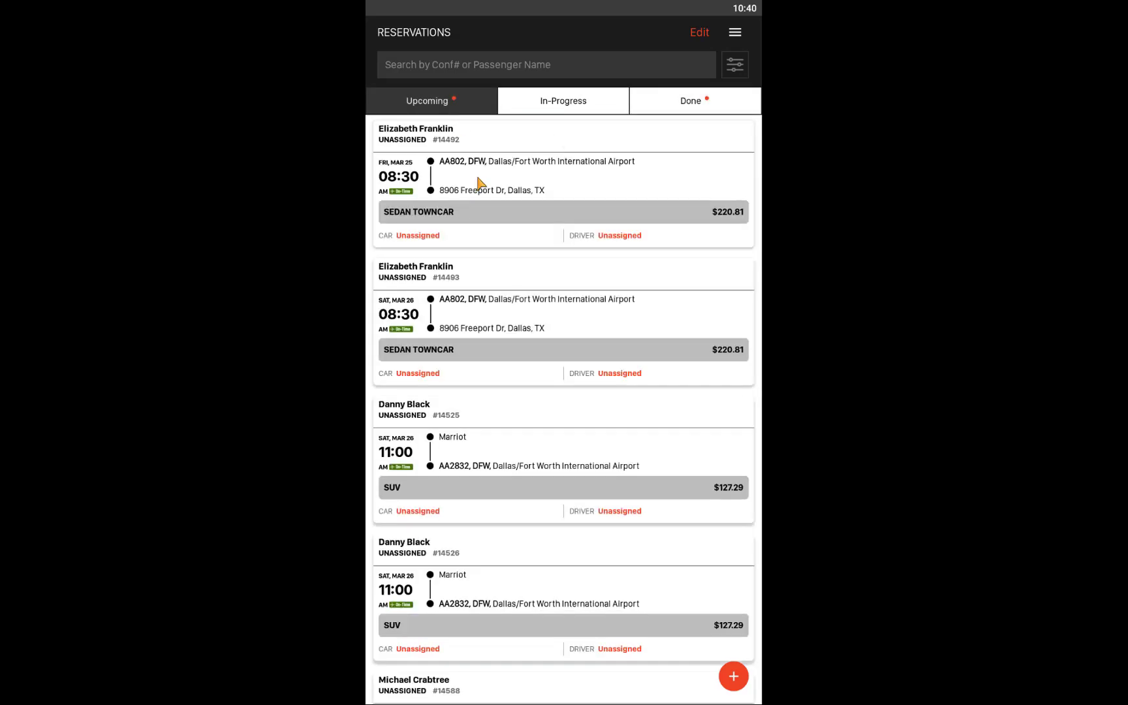
{"action": "scroll", "coordinate": [478, 183], "scroll_direction": "down", "scroll_amount": 7}
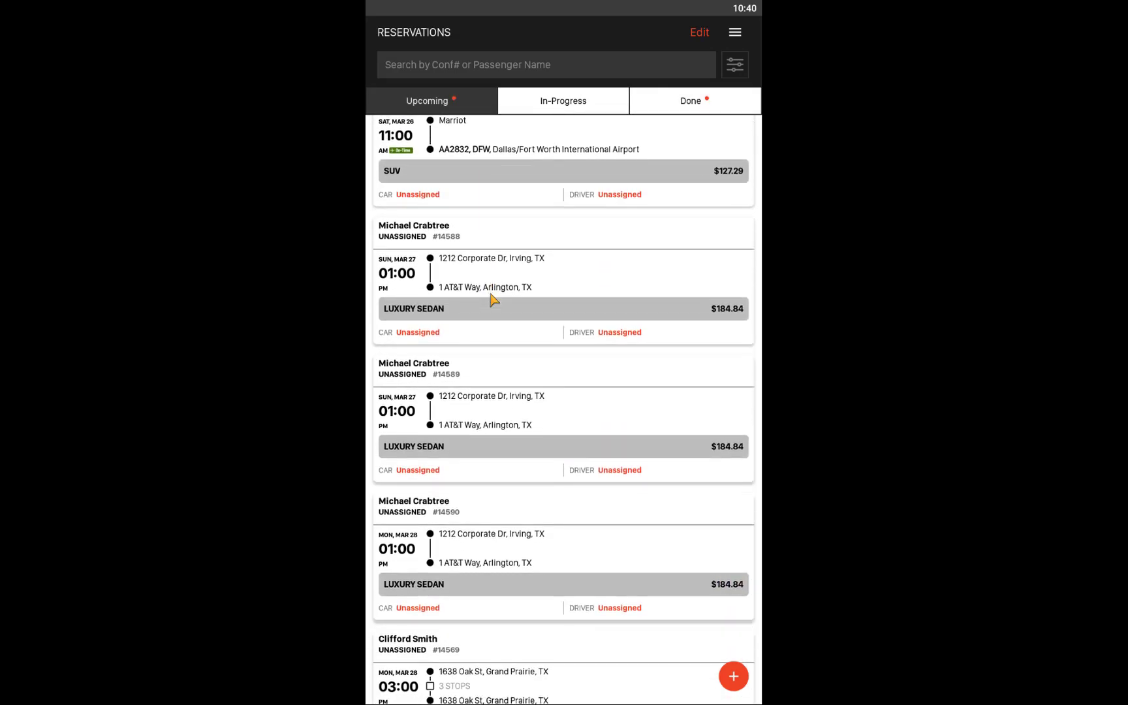
{"action": "scroll", "coordinate": [491, 299], "scroll_direction": "down", "scroll_amount": 11}
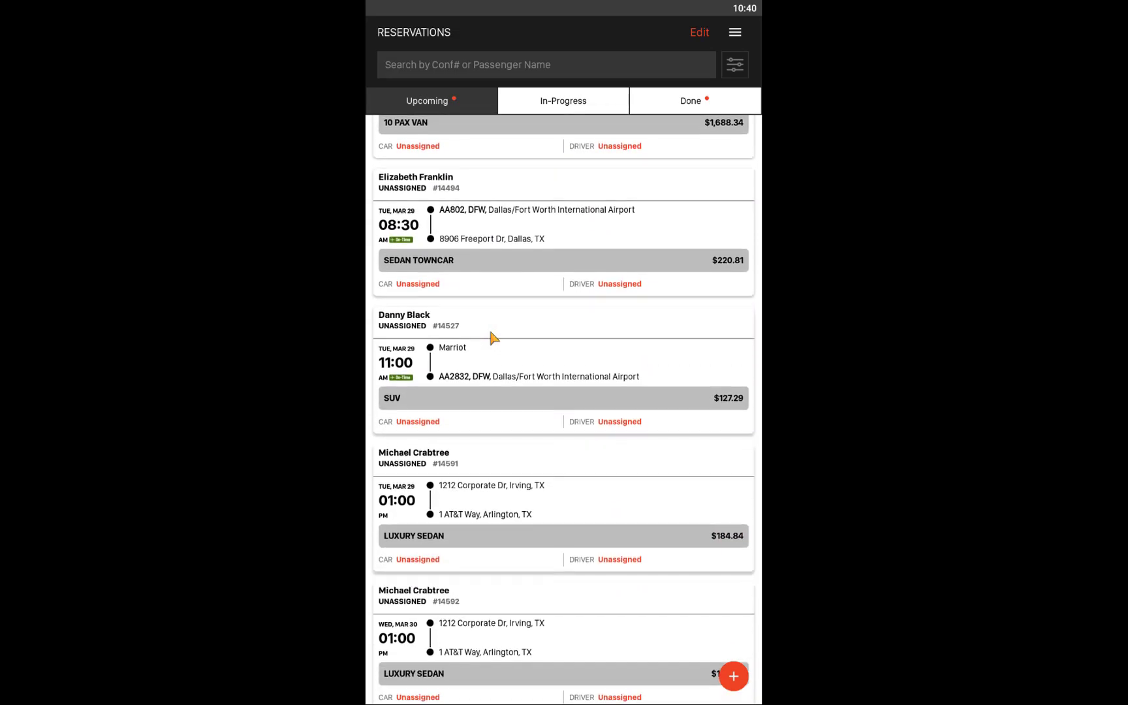
{"action": "scroll", "coordinate": [491, 461], "scroll_direction": "up", "scroll_amount": 14}
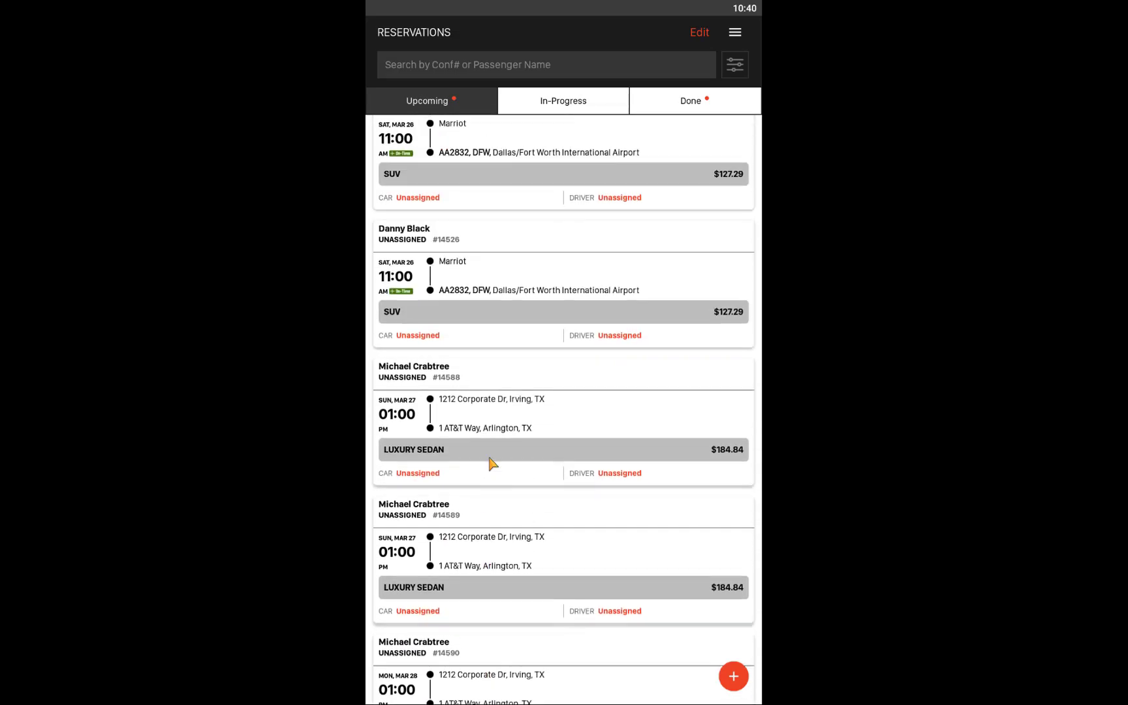
{"action": "scroll", "coordinate": [491, 462], "scroll_direction": "up", "scroll_amount": 3}
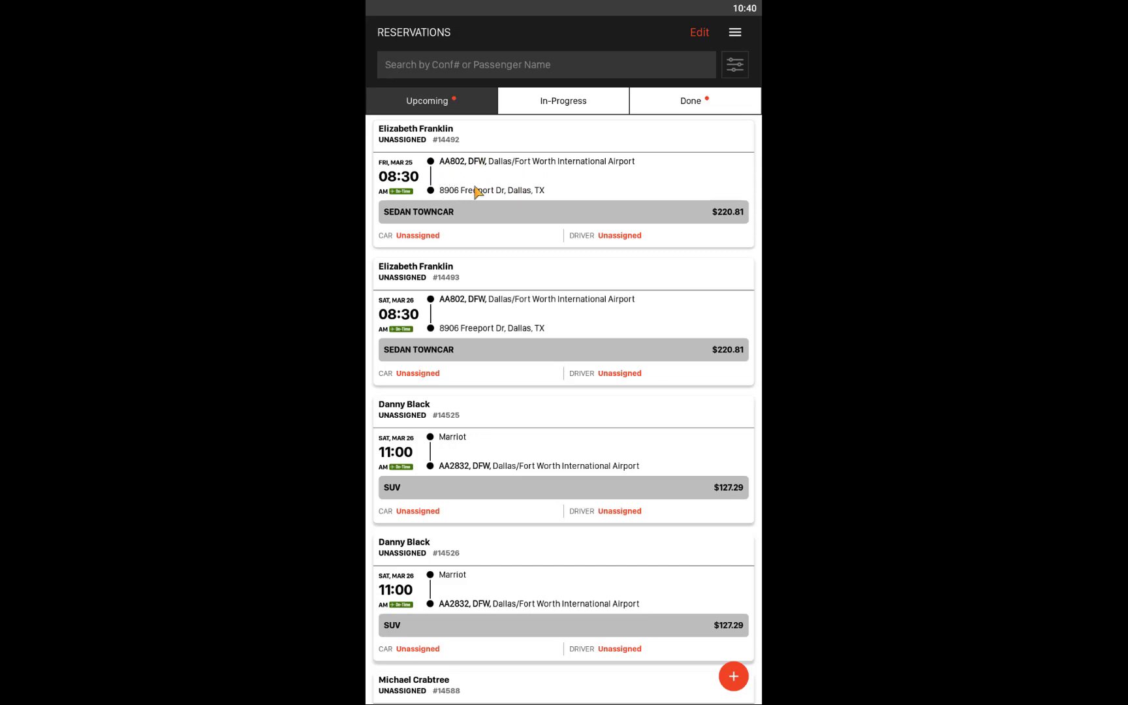
{"action": "scroll", "coordinate": [486, 330], "scroll_direction": "down", "scroll_amount": 15}
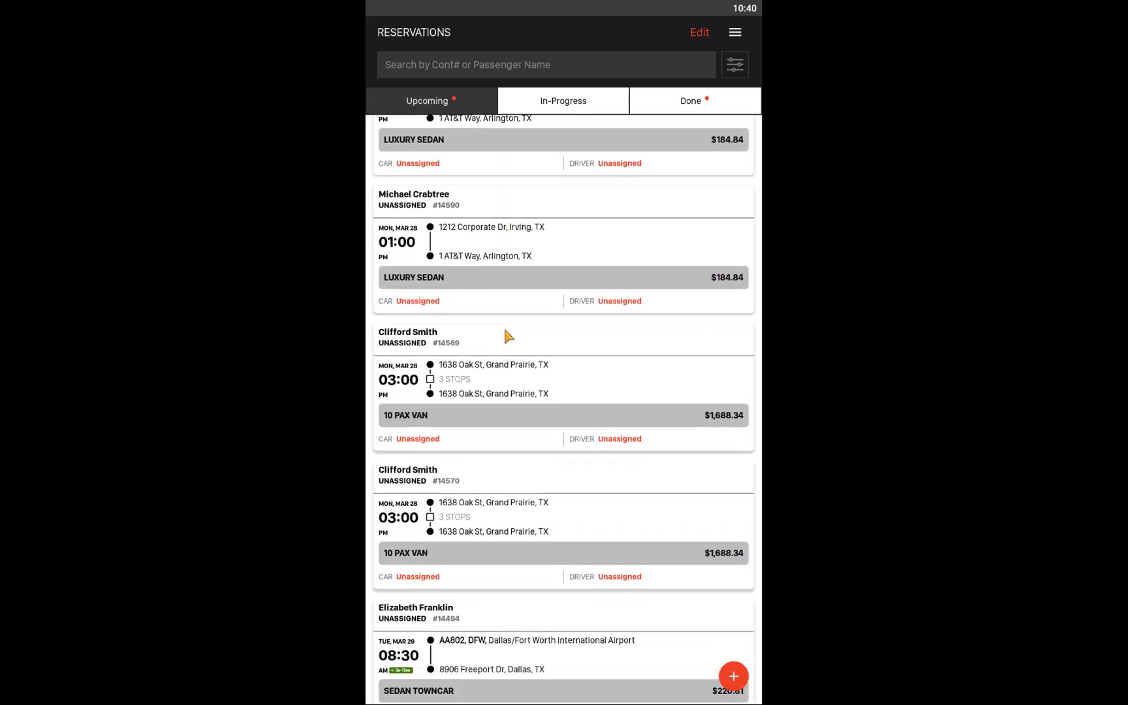
{"action": "scroll", "coordinate": [505, 331], "scroll_direction": "down", "scroll_amount": 10}
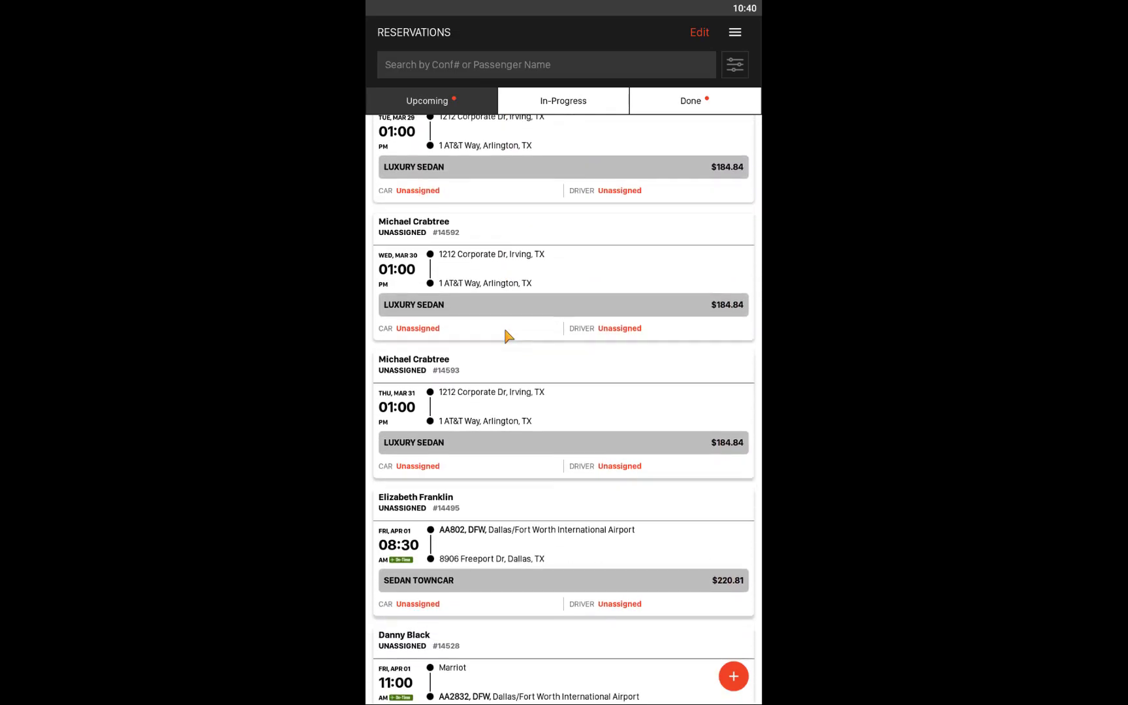
{"action": "scroll", "coordinate": [508, 334], "scroll_direction": "down", "scroll_amount": 12}
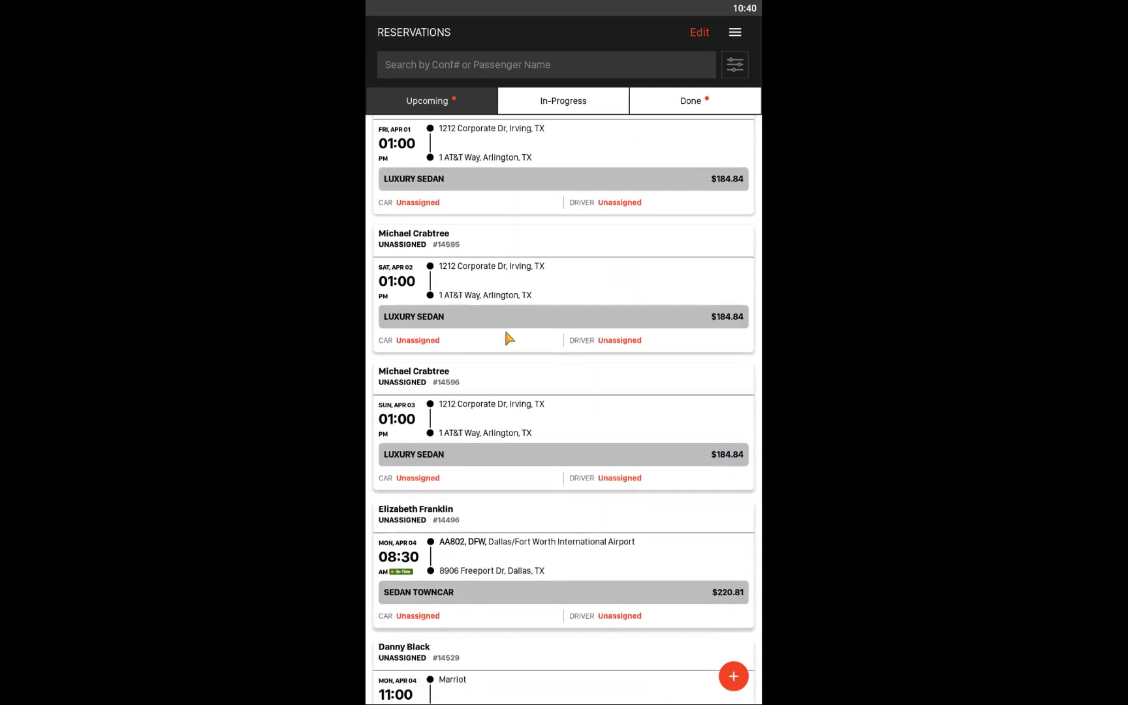
{"action": "scroll", "coordinate": [507, 336], "scroll_direction": "down", "scroll_amount": 9}
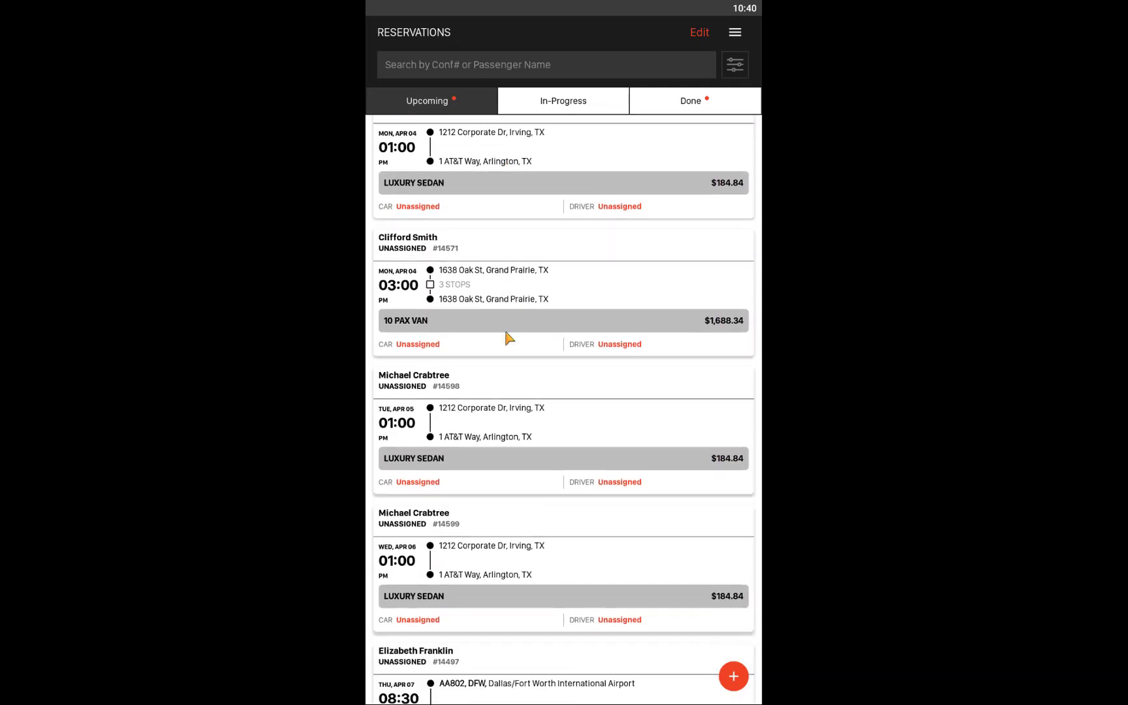
{"action": "scroll", "coordinate": [507, 337], "scroll_direction": "up", "scroll_amount": 2}
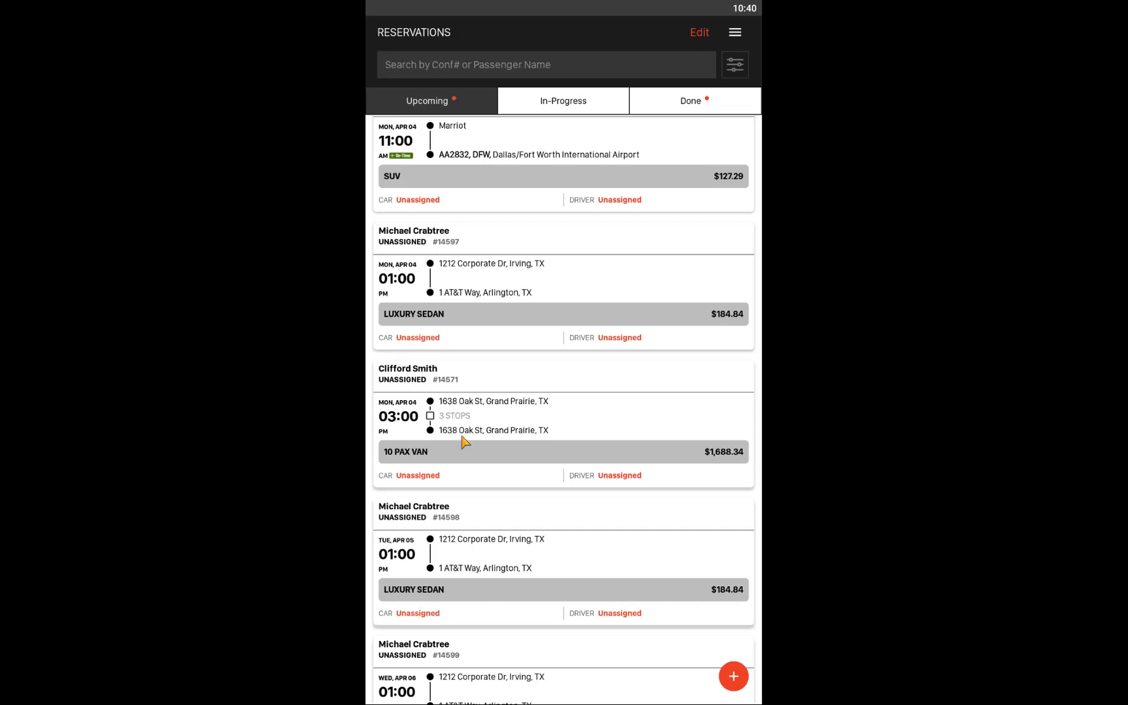
{"action": "scroll", "coordinate": [458, 429], "scroll_direction": "up", "scroll_amount": 6}
{"action": "scroll", "coordinate": [461, 434], "scroll_direction": "up", "scroll_amount": 10}
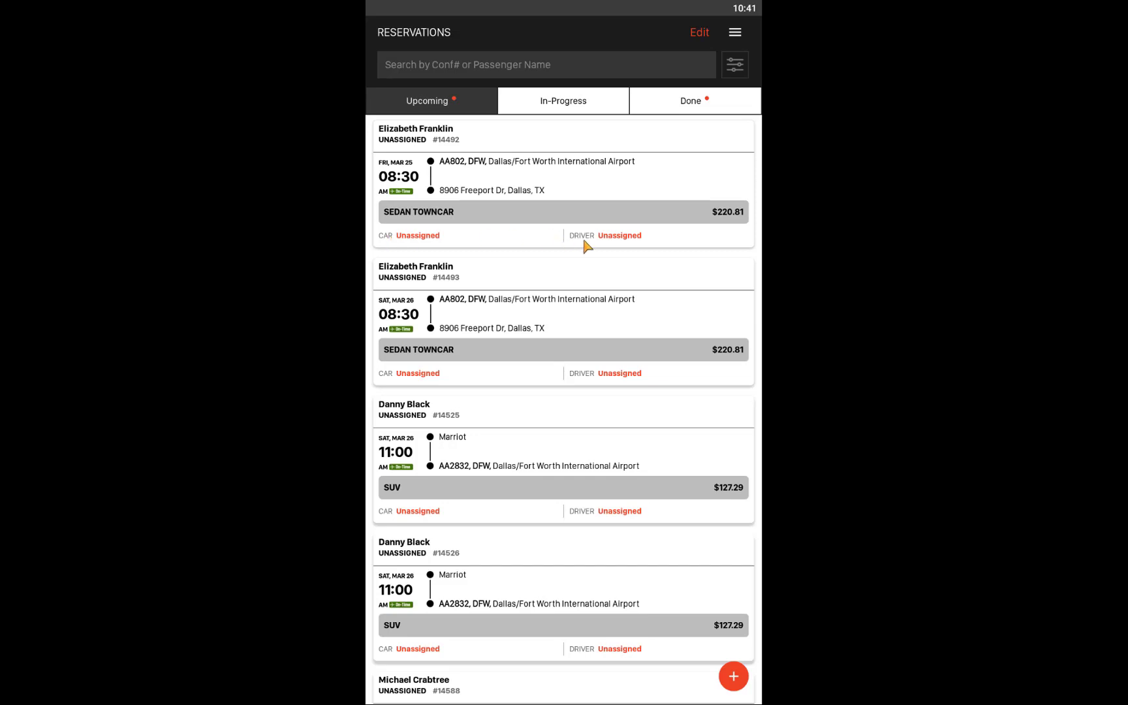
{"action": "left_click", "coordinate": [465, 67]}
{"action": "type", "text": "fr"}
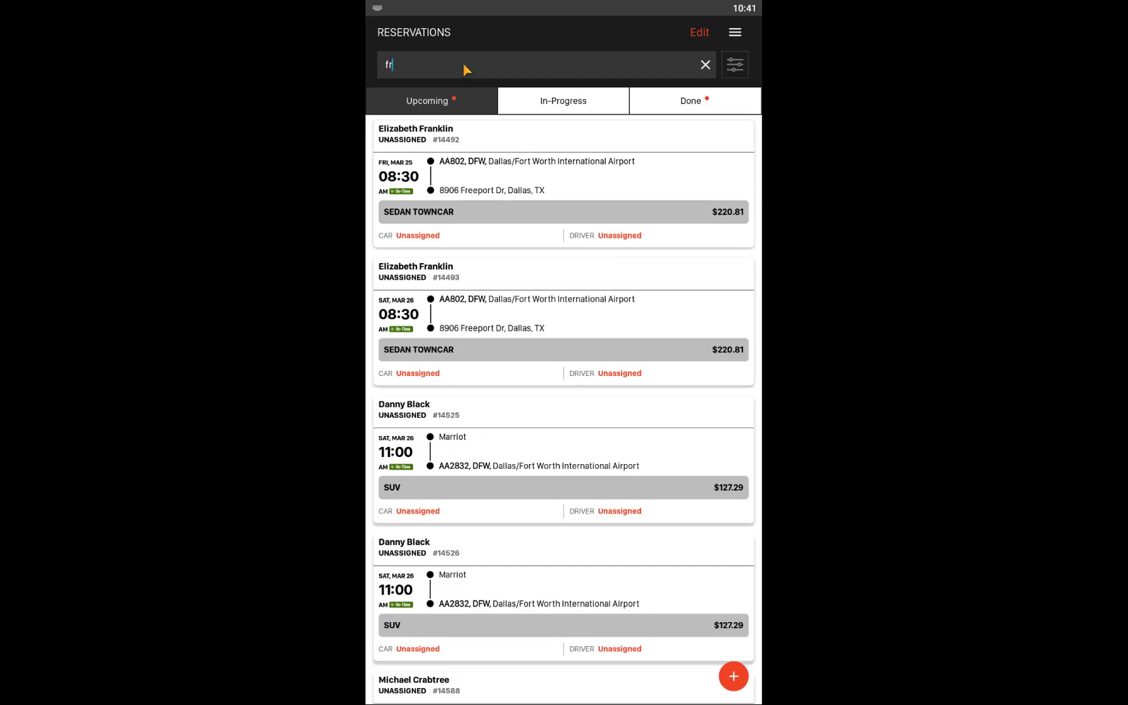
{"action": "type", "text": "ank"}
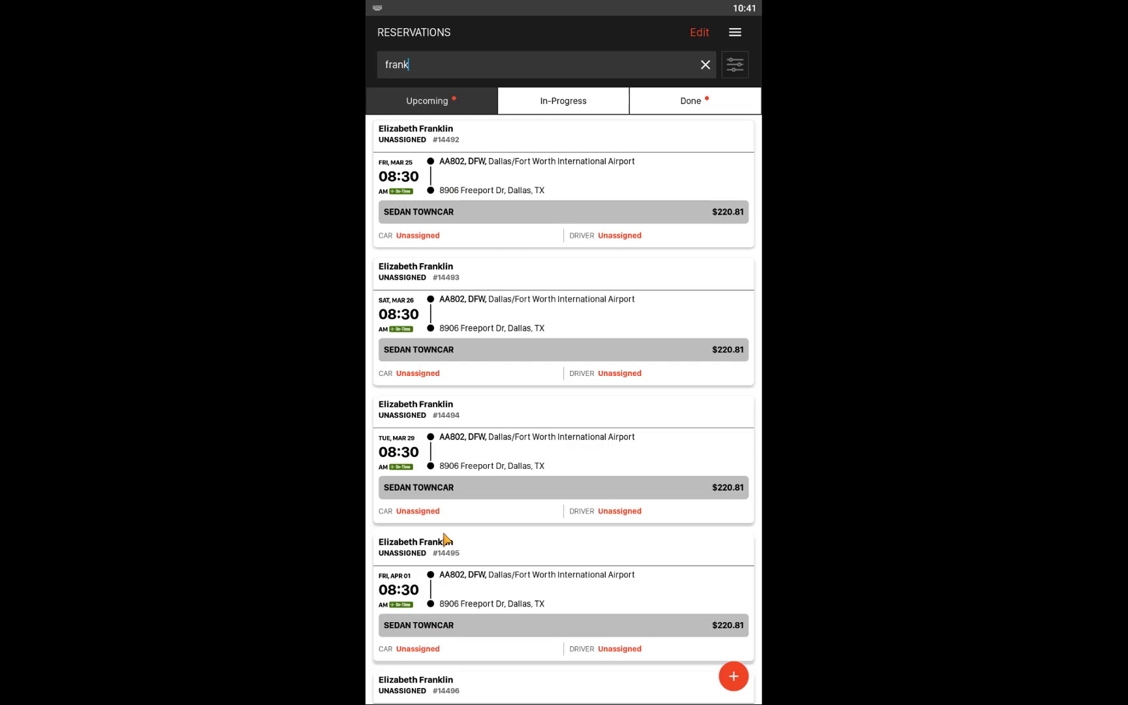
{"action": "left_click", "coordinate": [704, 65]}
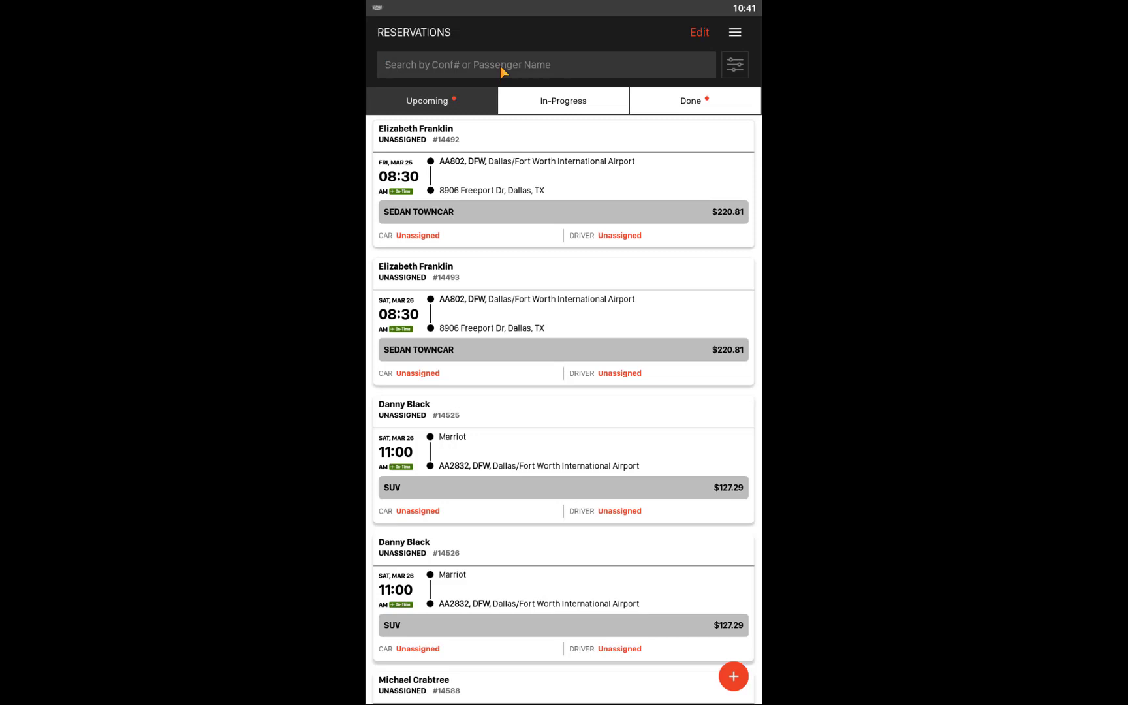
{"action": "type", "text": "144"}
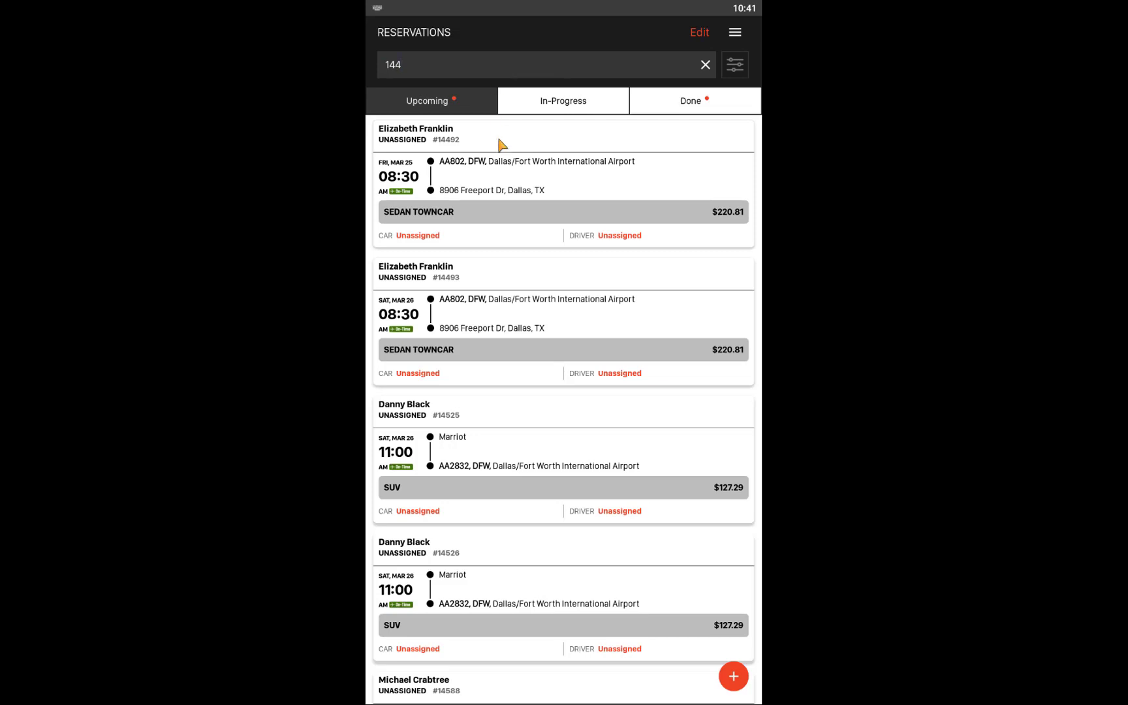
{"action": "left_click_drag", "start_coordinate": [503, 145], "coordinate": [512, 355]}
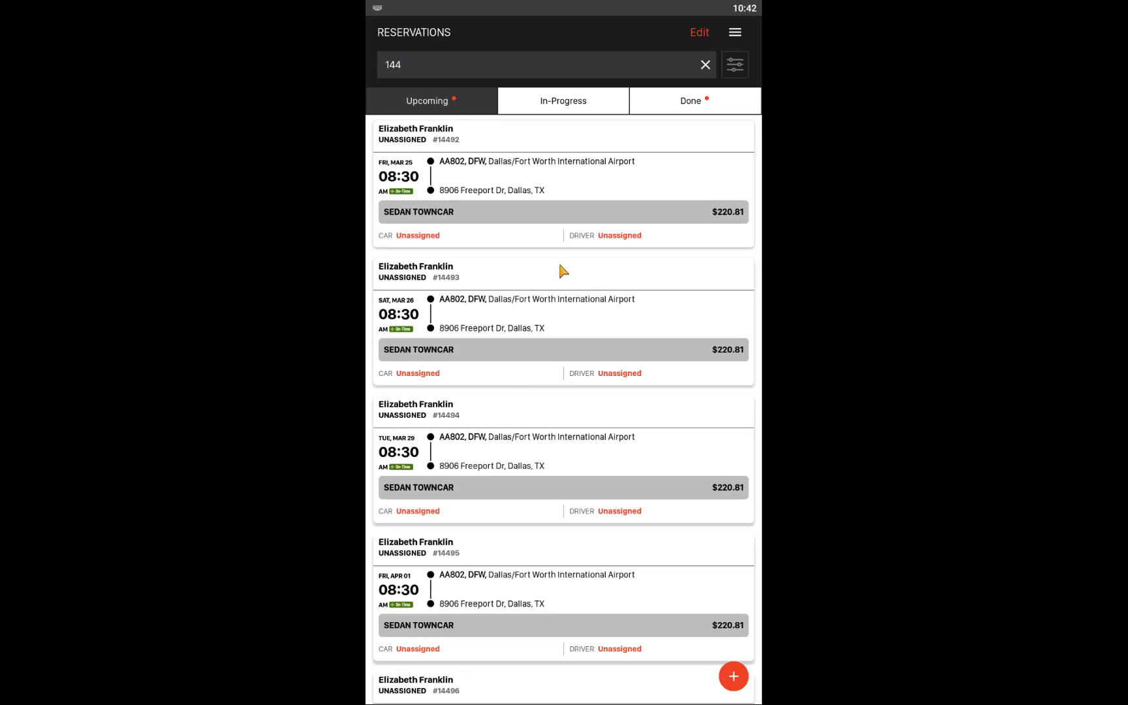
{"action": "left_click", "coordinate": [705, 65]}
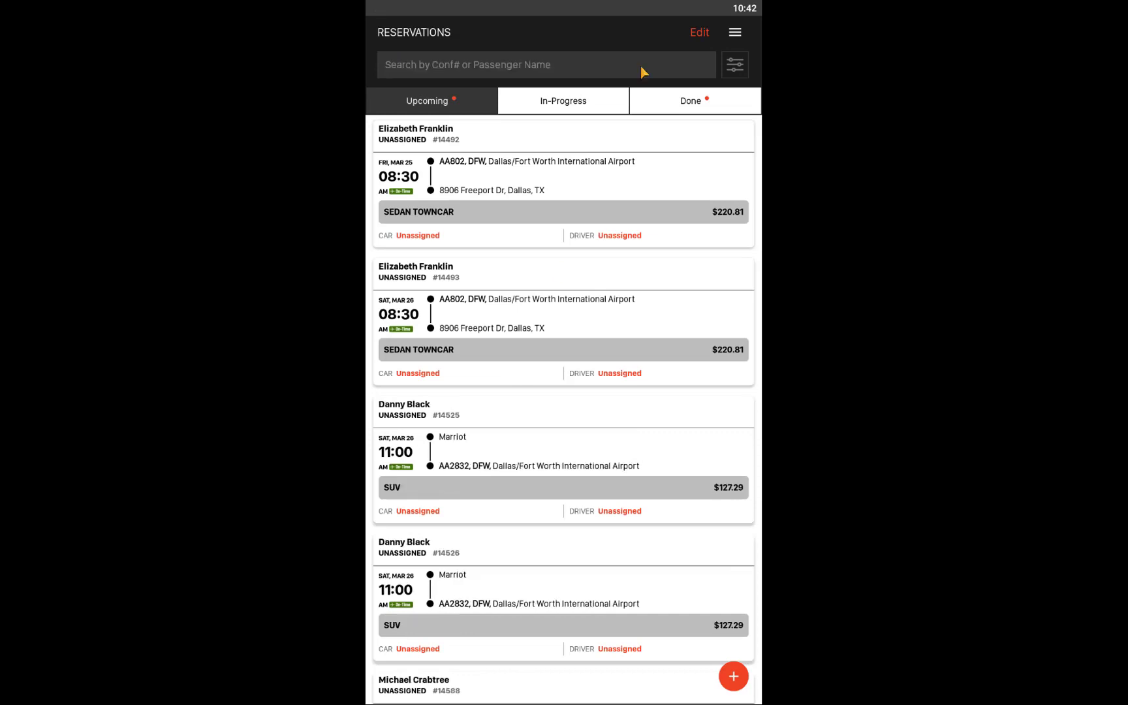
Step: Open the reservation filters and switch Show Pending on, then off again
{"action": "left_click", "coordinate": [734, 65]}
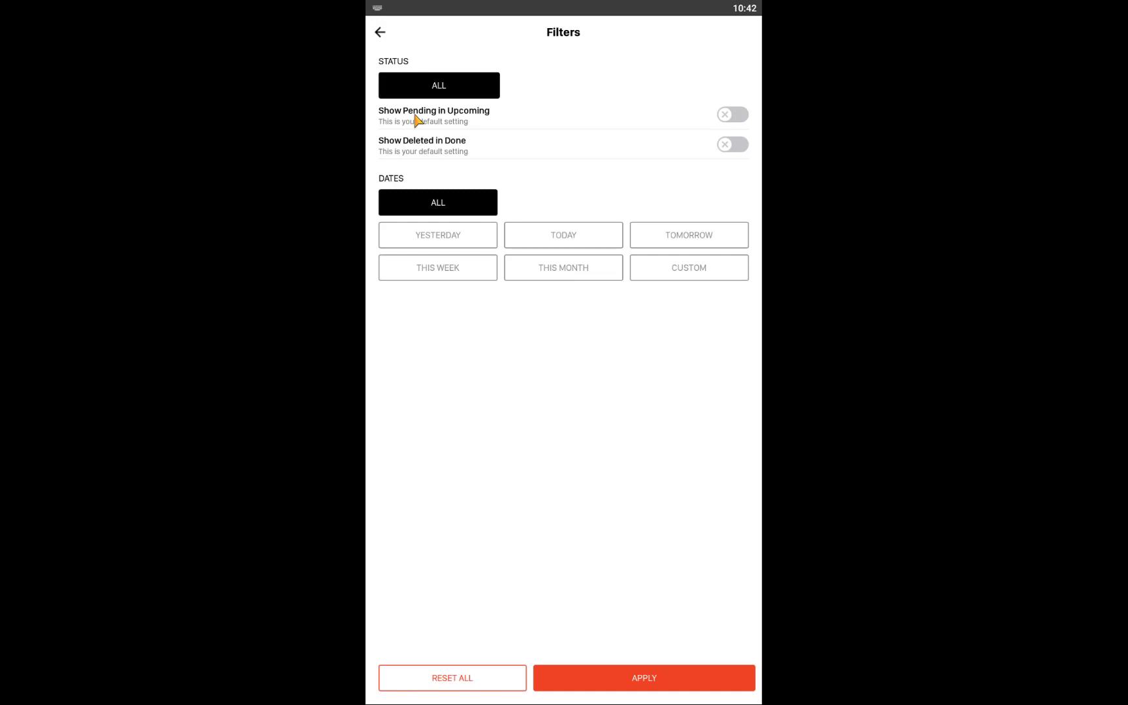
{"action": "left_click", "coordinate": [722, 116]}
{"action": "left_click", "coordinate": [722, 118]}
Step: Try the Yesterday, Today, Tomorrow, This Week and This Month presets, then choose Custom (Feb 22–Apr 23, 2022)
{"action": "left_click", "coordinate": [438, 236]}
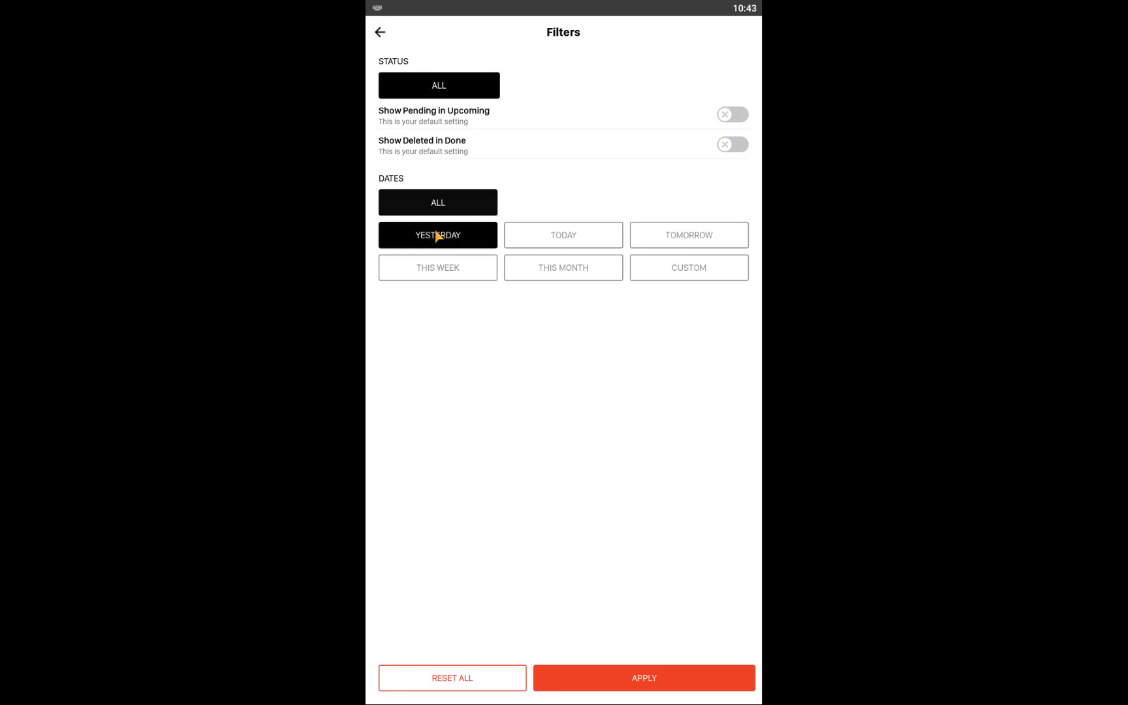
{"action": "left_click", "coordinate": [532, 239]}
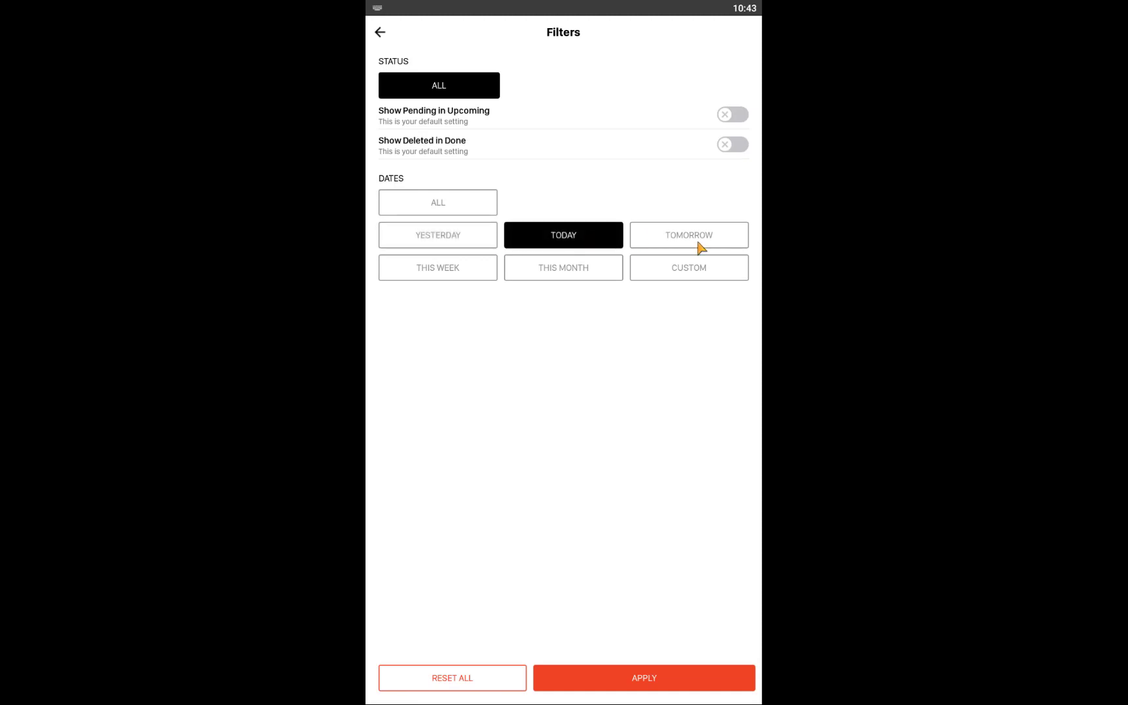
{"action": "left_click", "coordinate": [700, 245]}
{"action": "left_click", "coordinate": [491, 277]}
{"action": "left_click", "coordinate": [556, 275]}
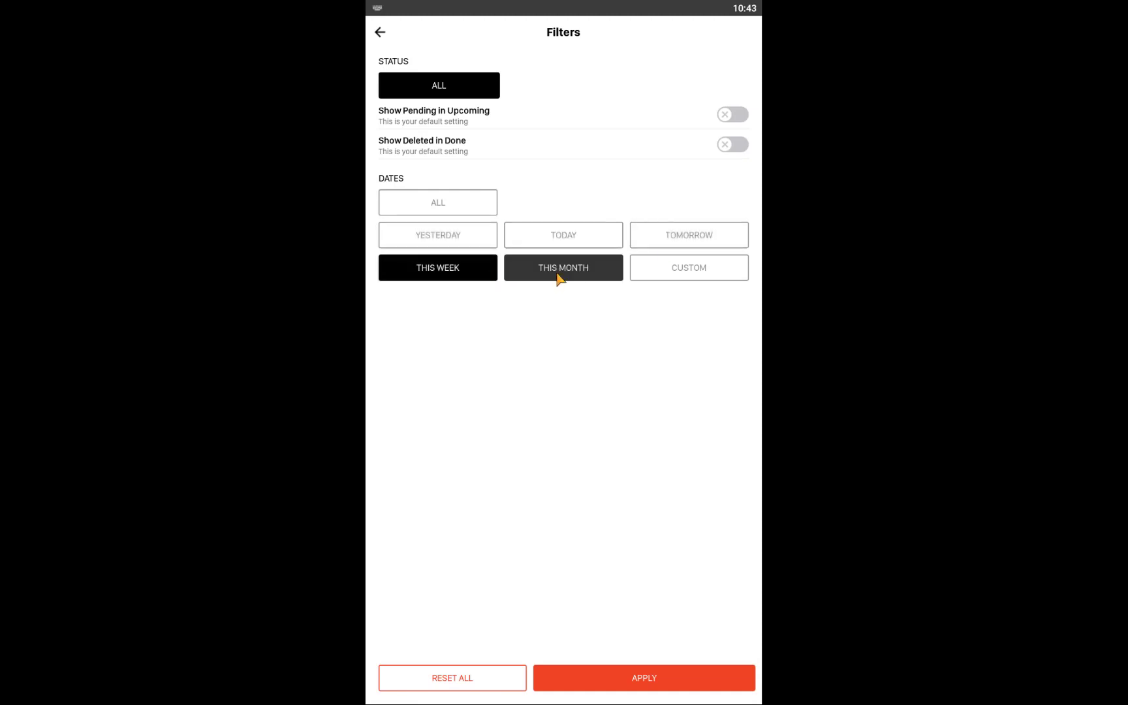
{"action": "left_click", "coordinate": [650, 269]}
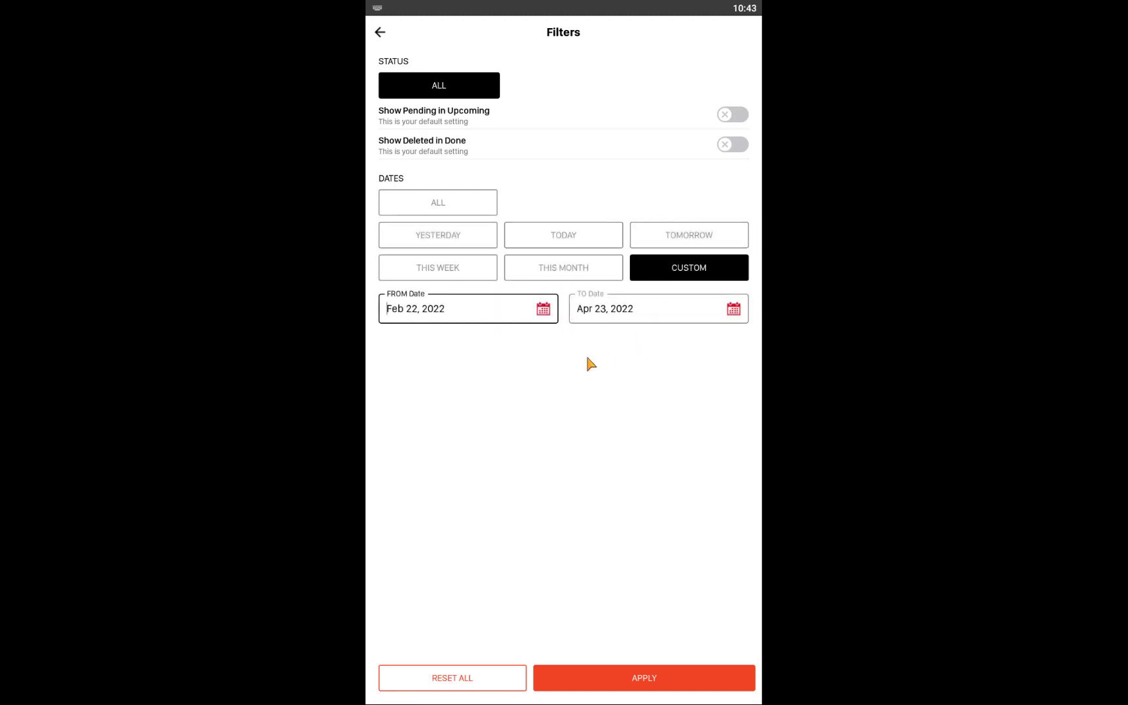
Step: Apply a Mar 24–Mar 31, 2022 custom range, then check the Done and Upcoming tabs
{"action": "left_click", "coordinate": [543, 309]}
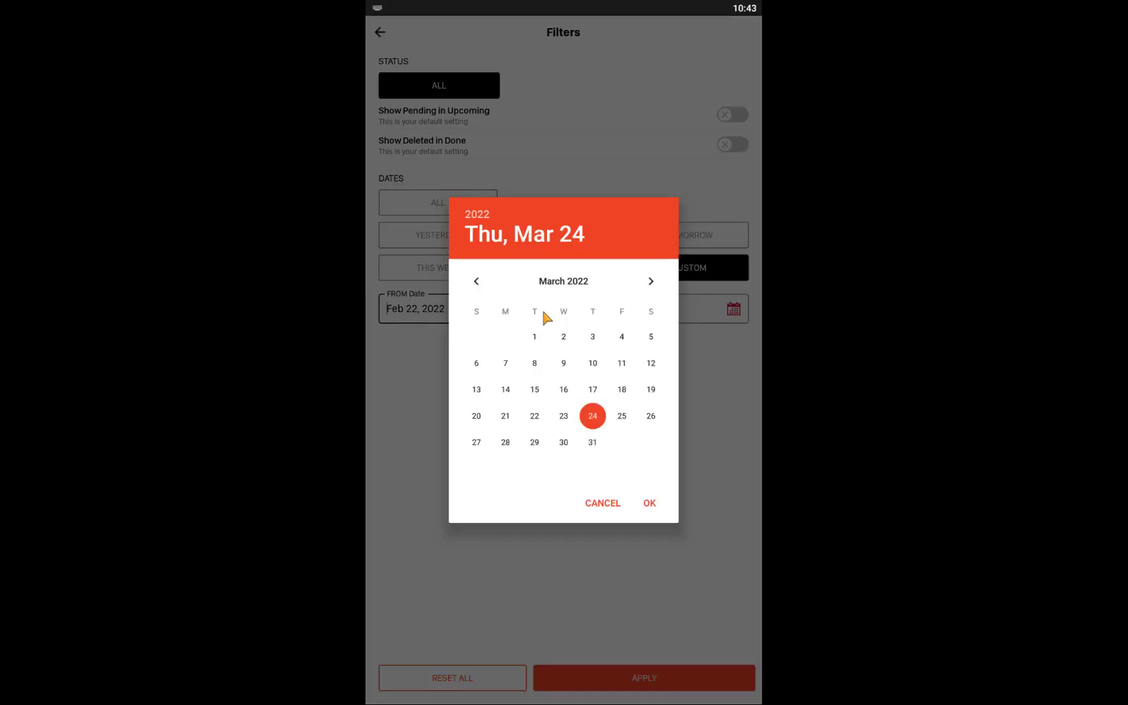
{"action": "left_click", "coordinate": [648, 505]}
{"action": "left_click", "coordinate": [733, 309]}
{"action": "left_click", "coordinate": [592, 442]}
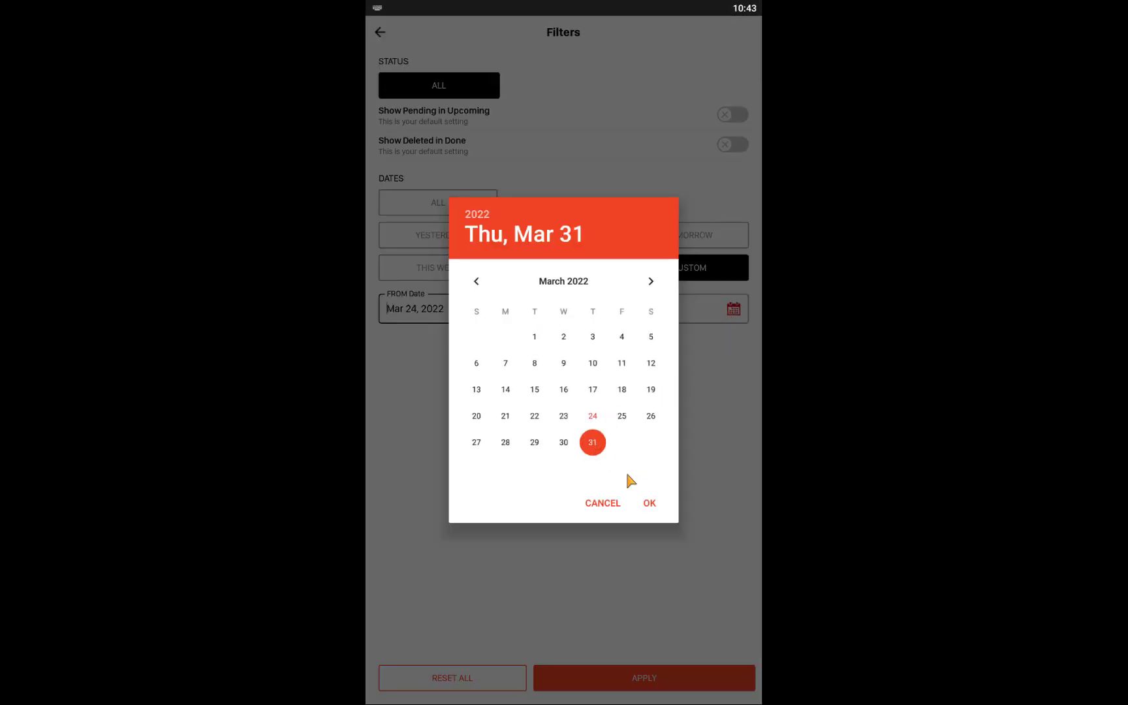
{"action": "left_click", "coordinate": [649, 503]}
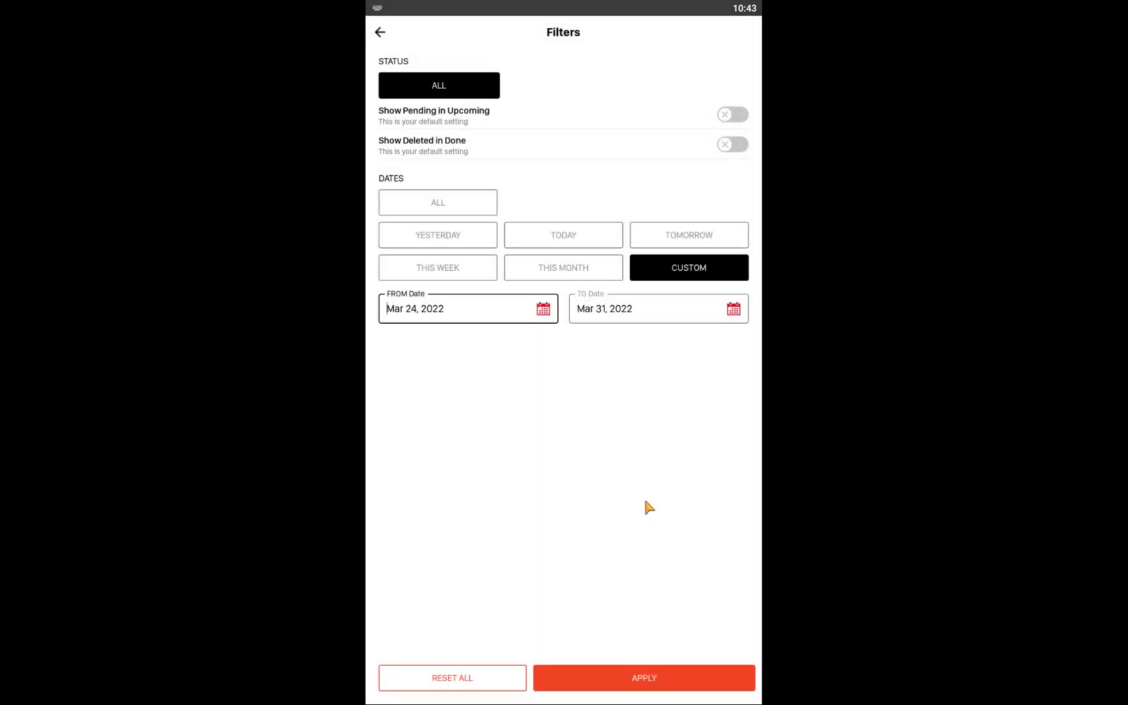
{"action": "left_click", "coordinate": [620, 676]}
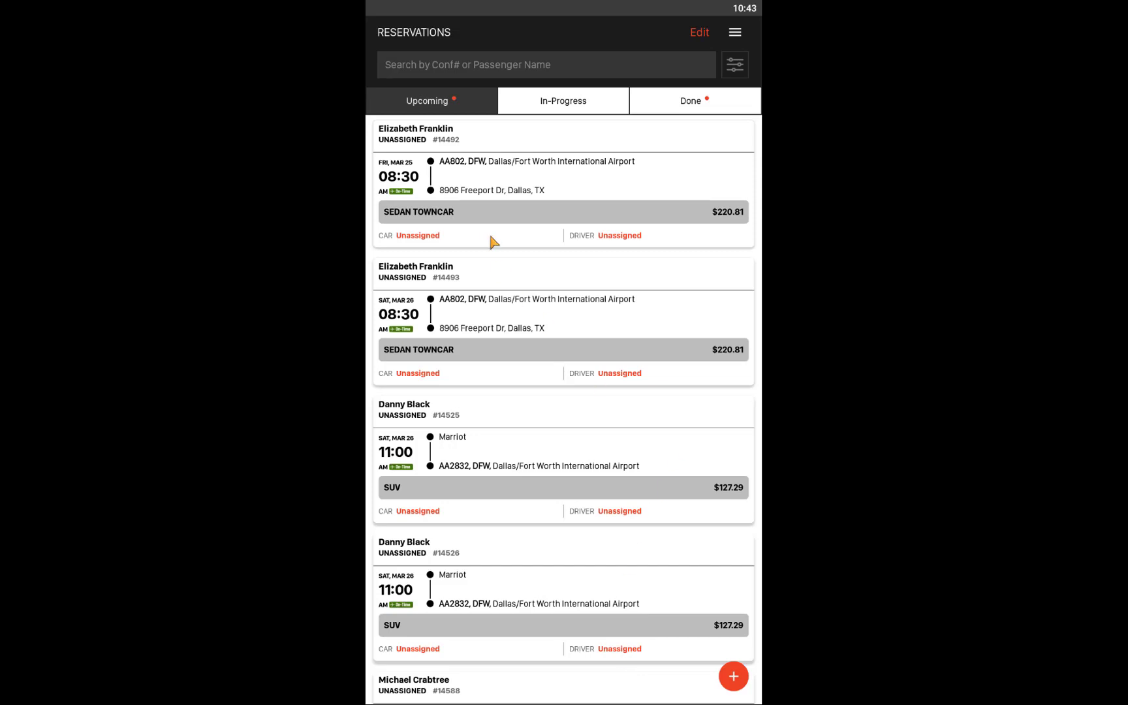
{"action": "left_click", "coordinate": [664, 111]}
{"action": "left_click", "coordinate": [464, 112]}
Step: Reset all filters and apply them so reservations from every date show again
{"action": "left_click", "coordinate": [740, 65]}
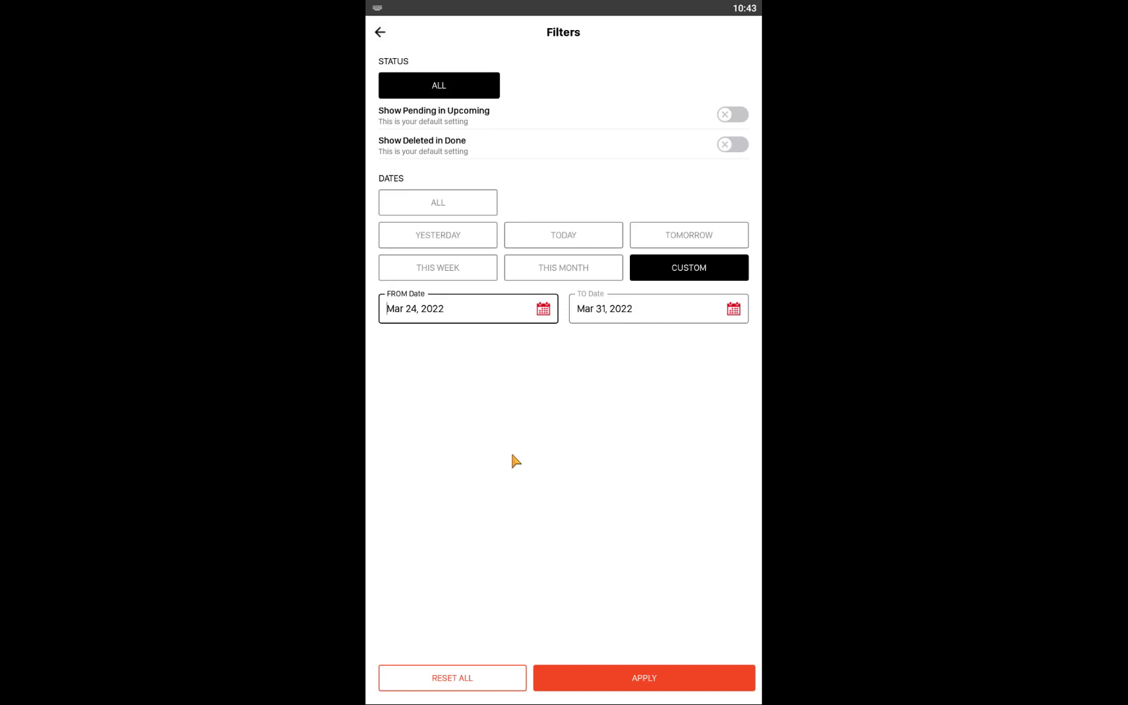
{"action": "left_click", "coordinate": [456, 684]}
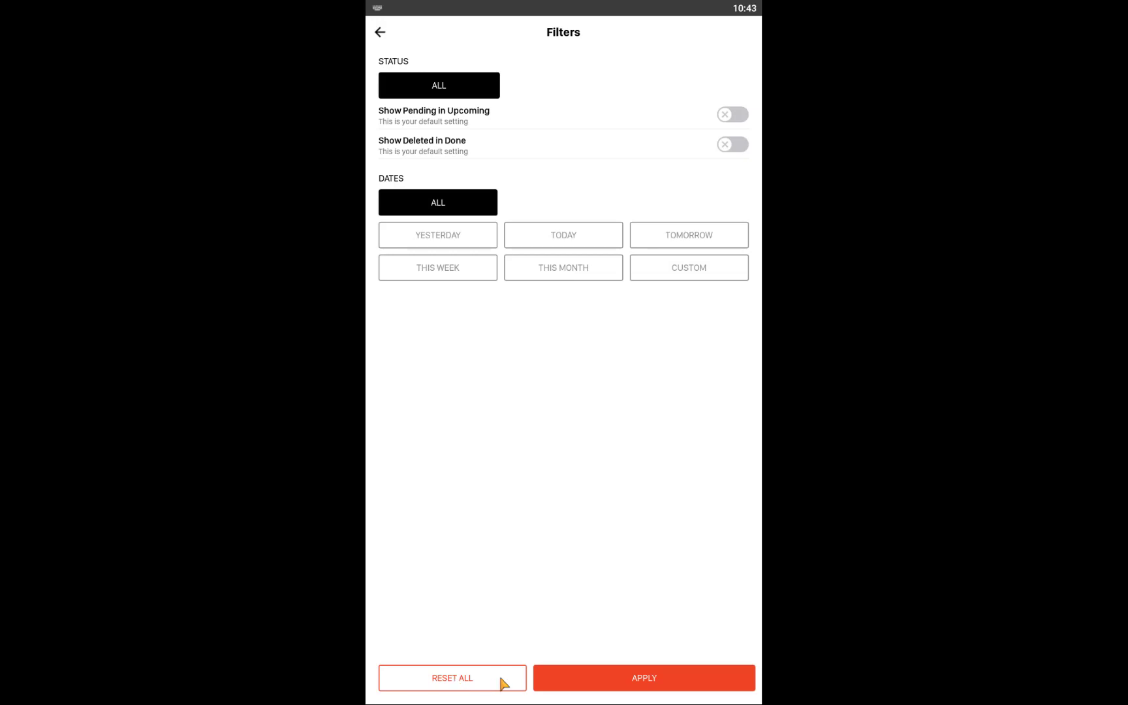
{"action": "left_click", "coordinate": [565, 679]}
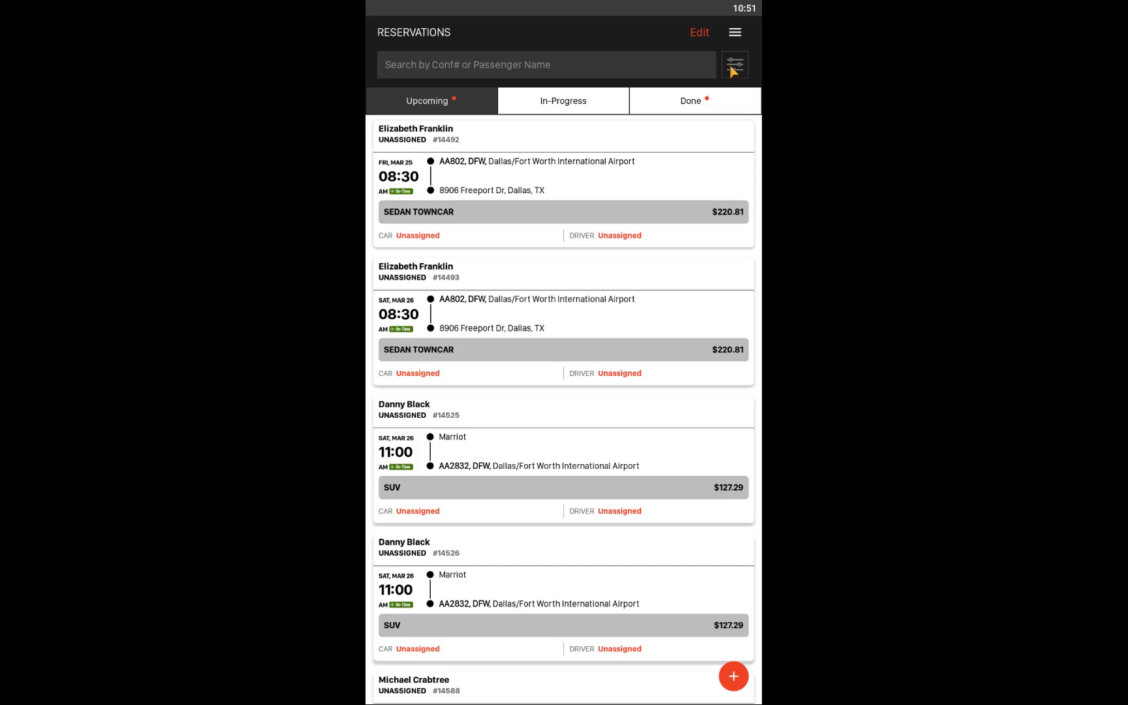
Step: Turn on Show Pending in Upcoming and apply, bringing the Mar 24 pending trip to the top
{"action": "left_click", "coordinate": [733, 68]}
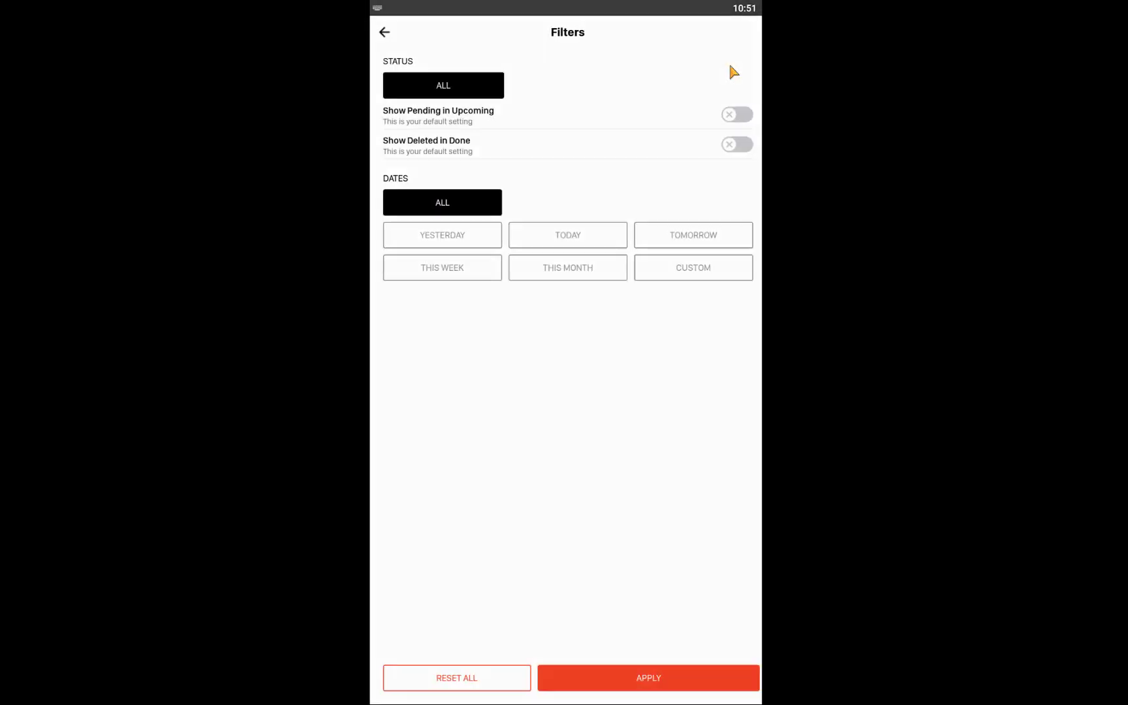
{"action": "left_click", "coordinate": [743, 117]}
{"action": "left_click", "coordinate": [610, 679]}
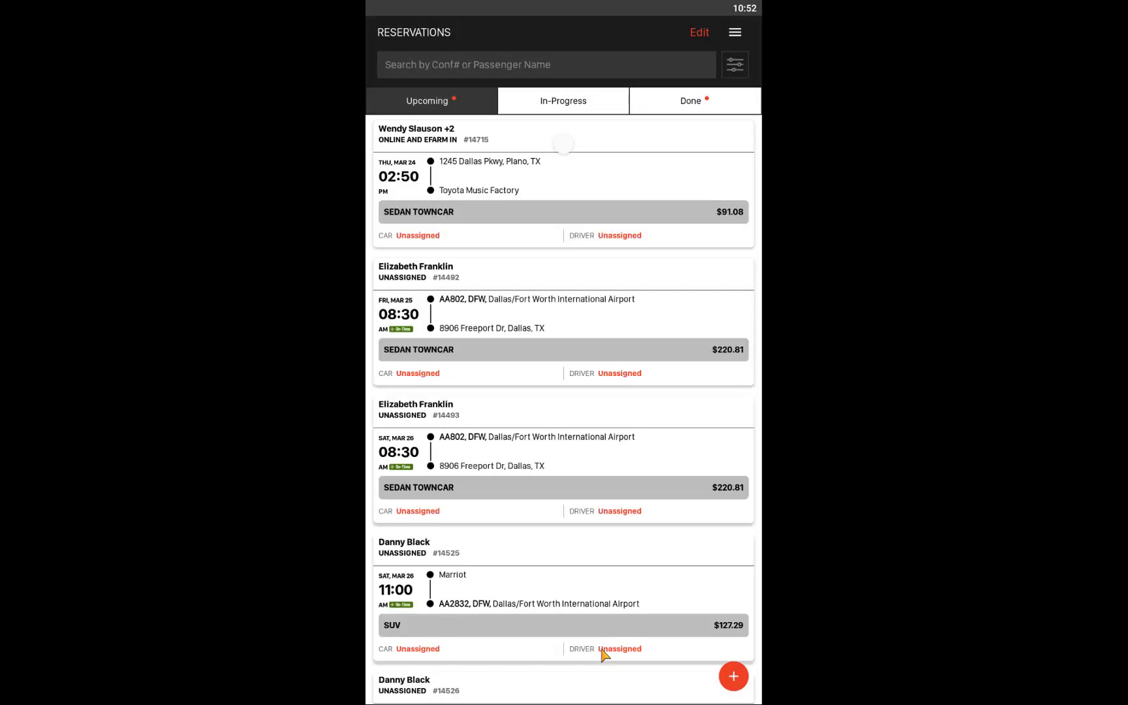
{"action": "left_click", "coordinate": [393, 143]}
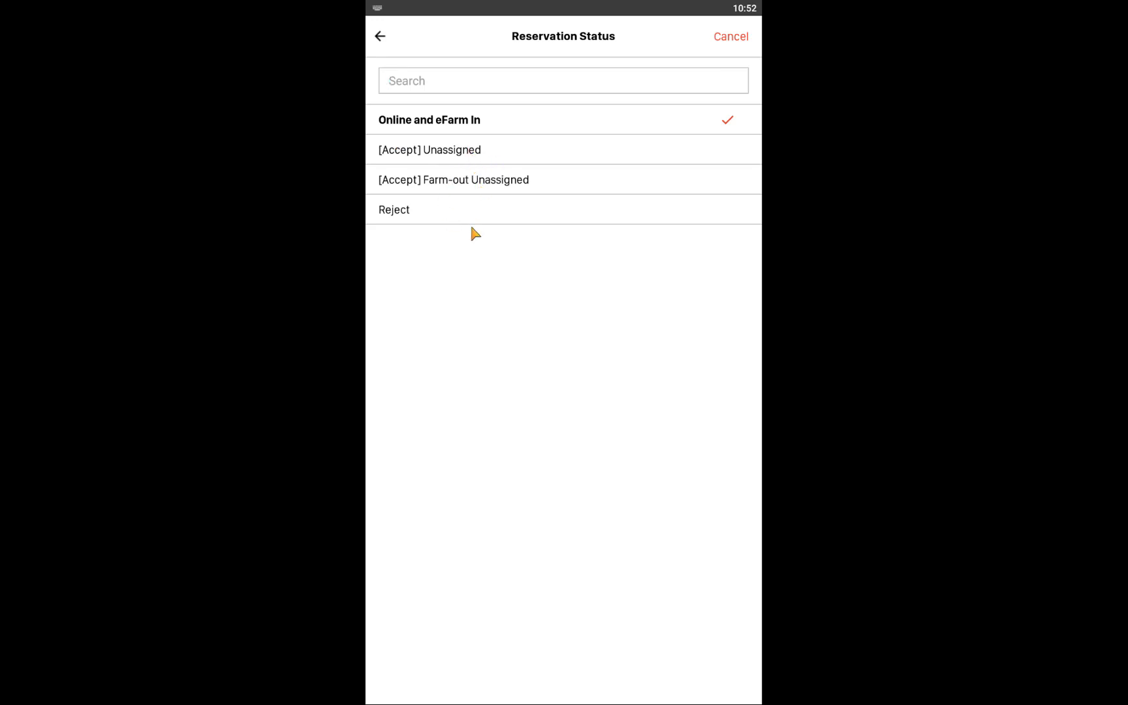
{"action": "left_click", "coordinate": [380, 37]}
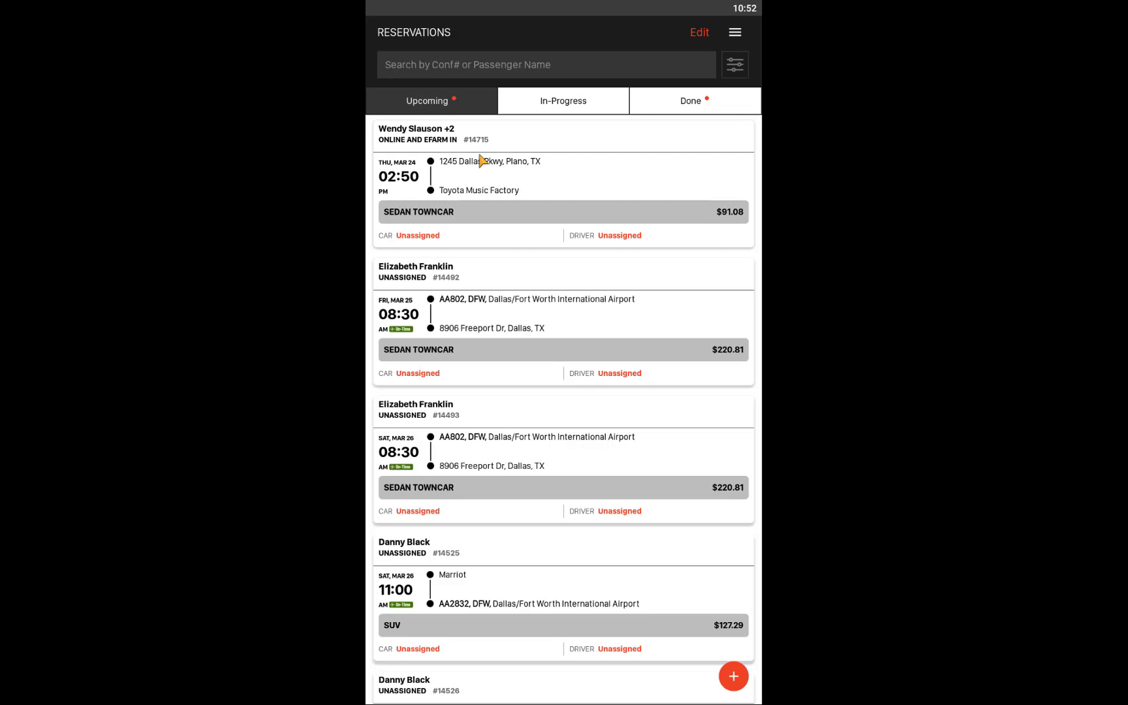
{"action": "left_click", "coordinate": [397, 278]}
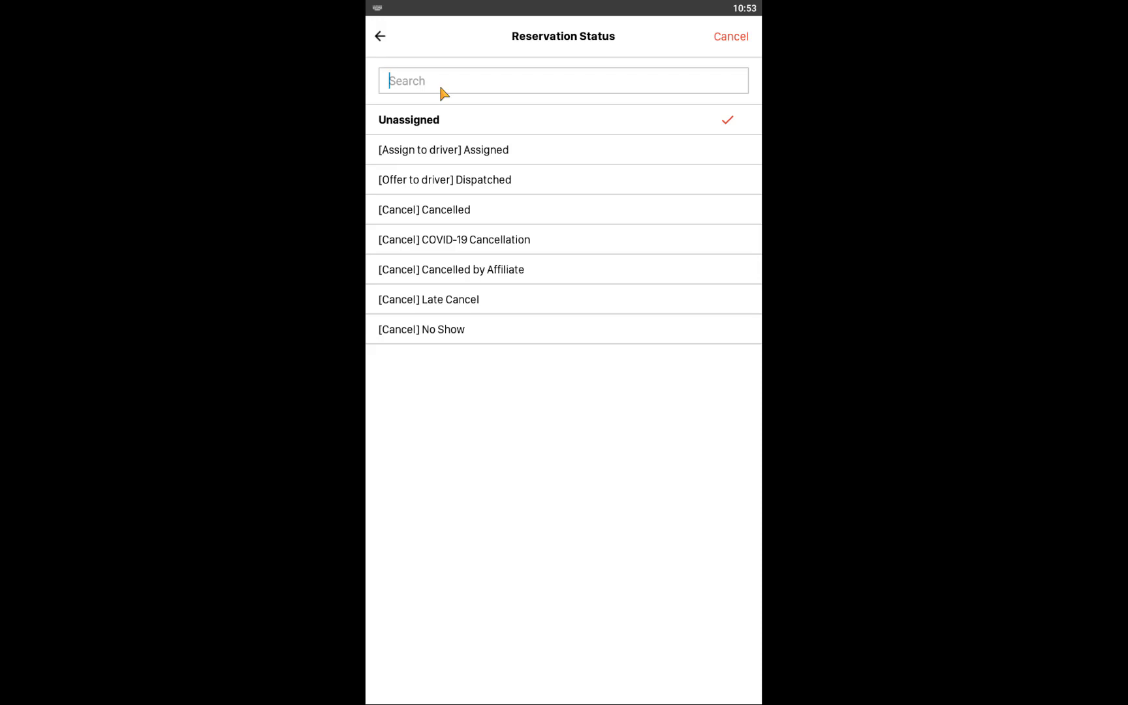
{"action": "left_click", "coordinate": [383, 41]}
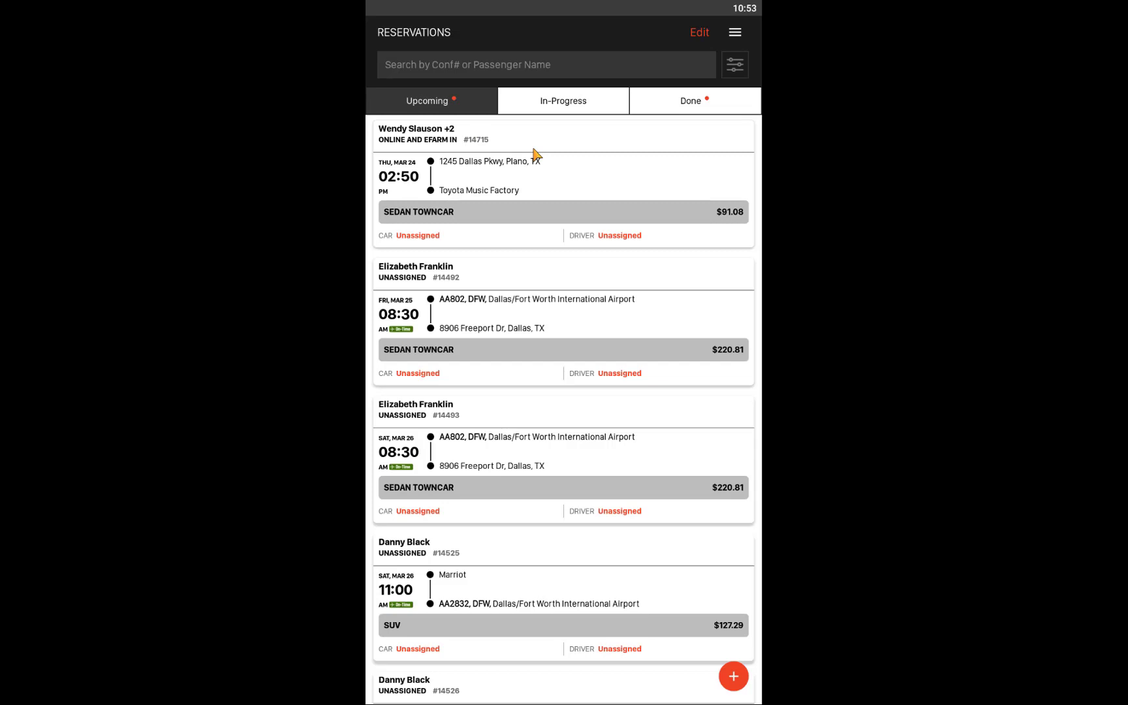
Step: Set the Mar 24 pending reservation's vehicle type to SUV
{"action": "left_click", "coordinate": [413, 219]}
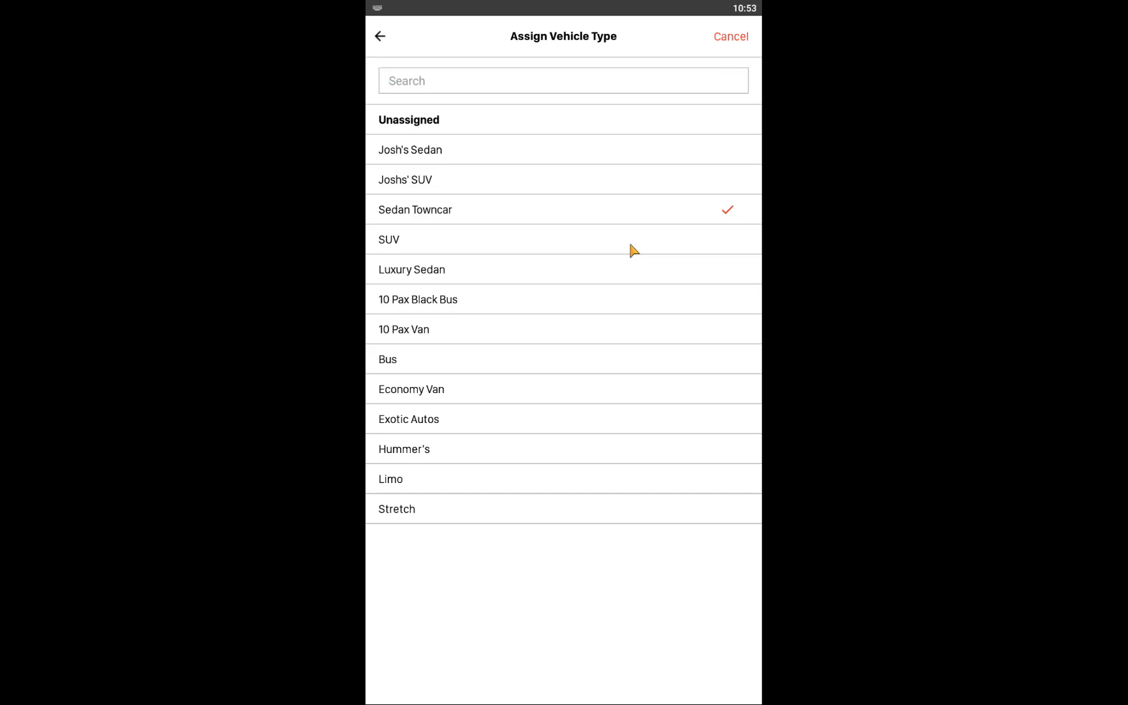
{"action": "left_click", "coordinate": [545, 247]}
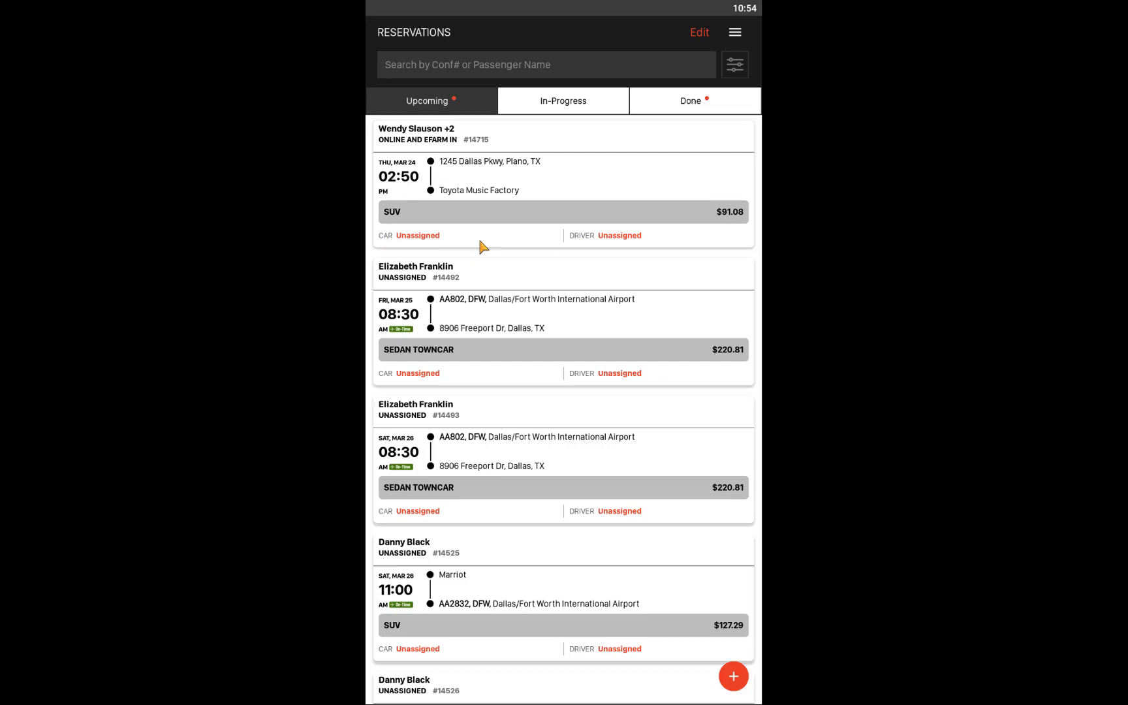
Step: Back on the list, assign a searched-for driver to the first trip, then undo to keep it Unassigned
{"action": "left_click", "coordinate": [415, 240]}
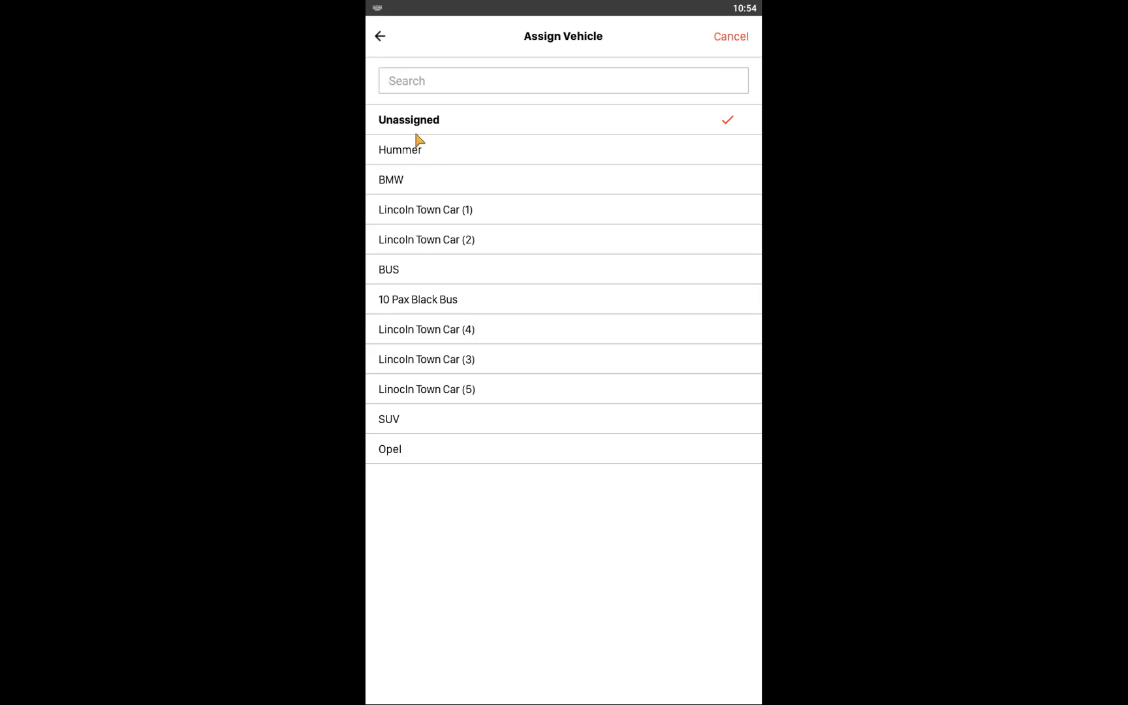
{"action": "left_click", "coordinate": [383, 39]}
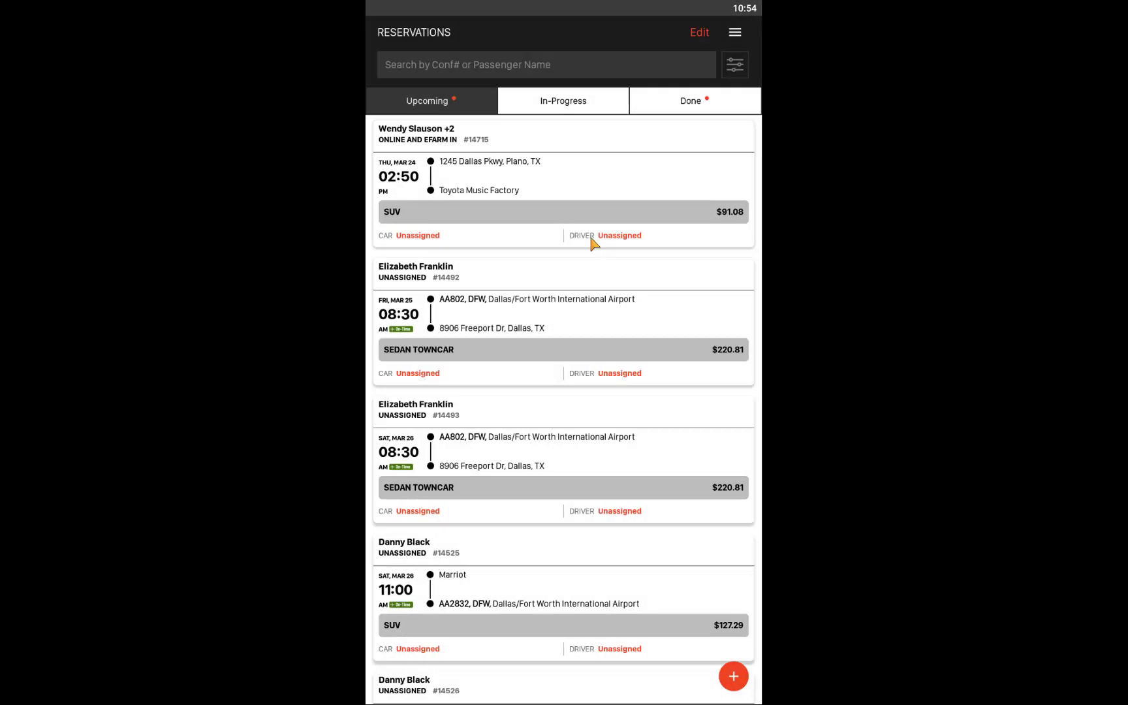
{"action": "left_click", "coordinate": [593, 236]}
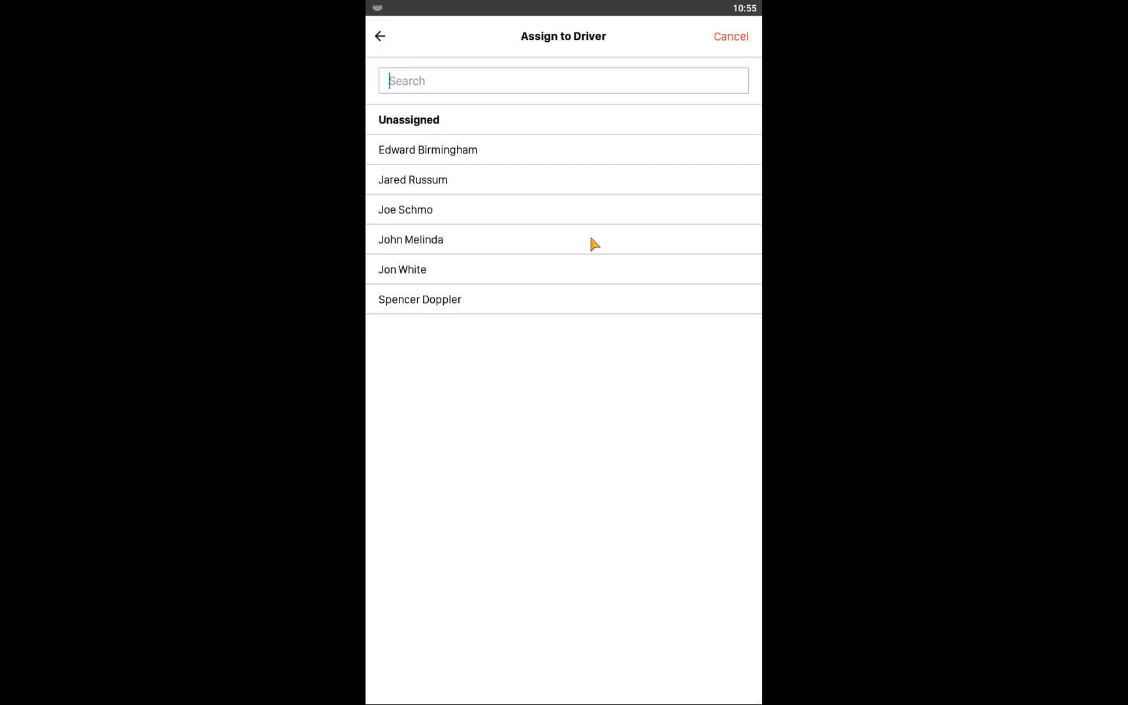
{"action": "type", "text": "rus"}
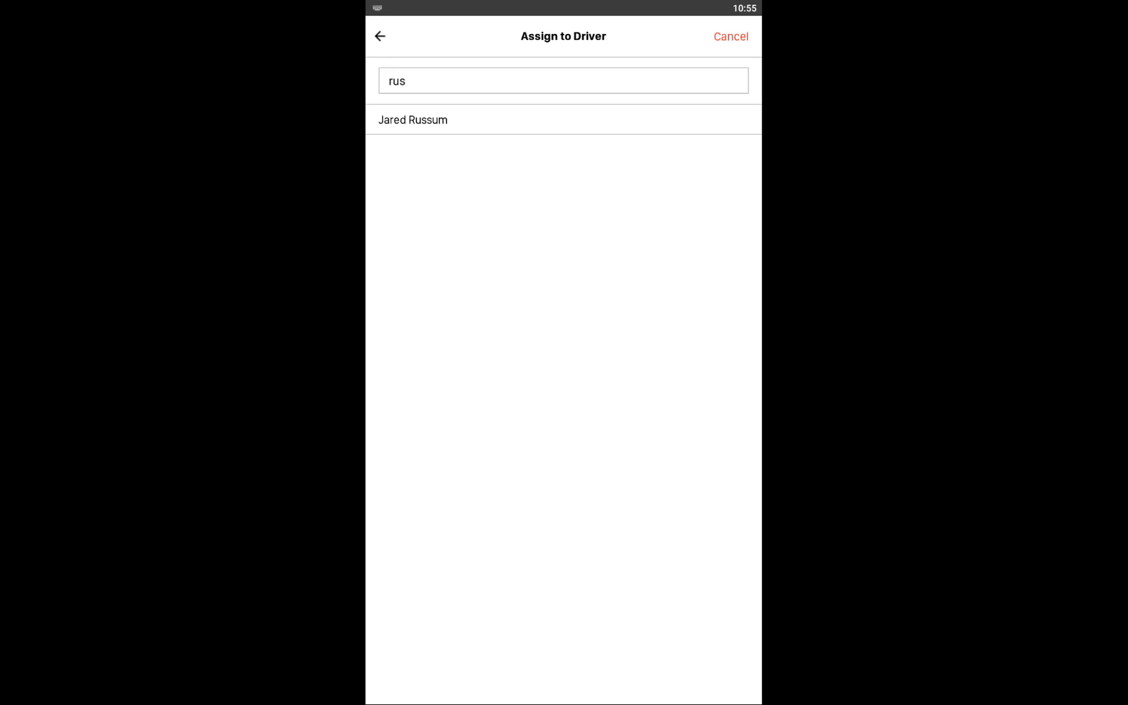
{"action": "left_click", "coordinate": [494, 123]}
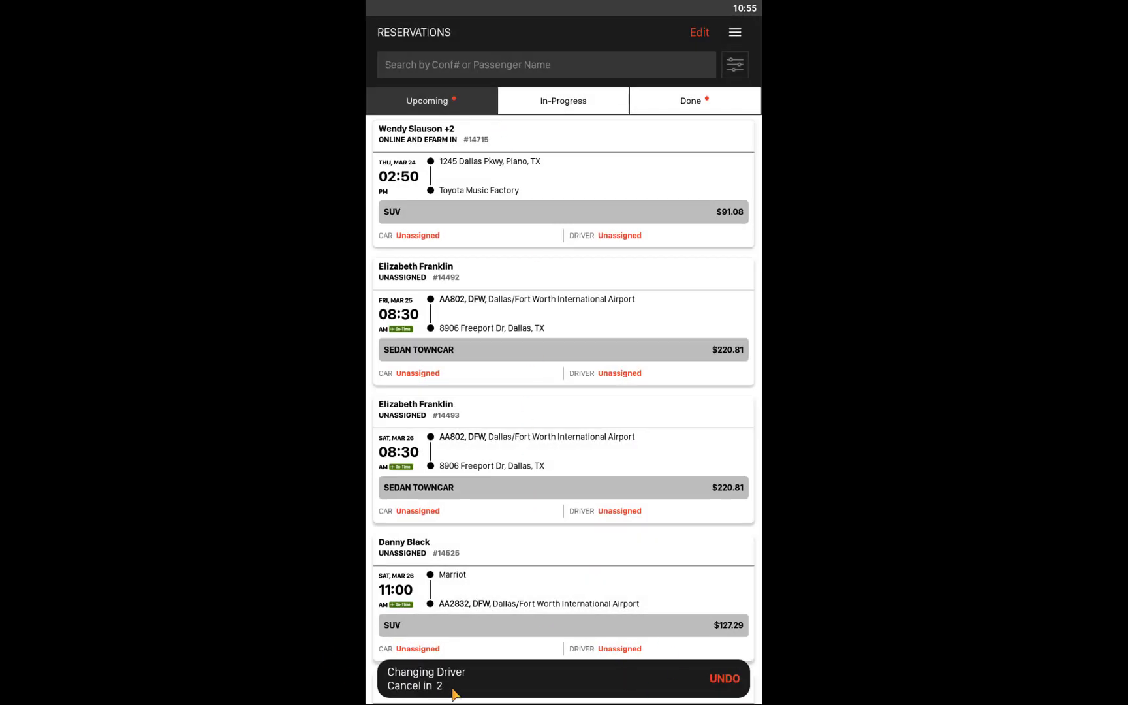
{"action": "left_click", "coordinate": [725, 679]}
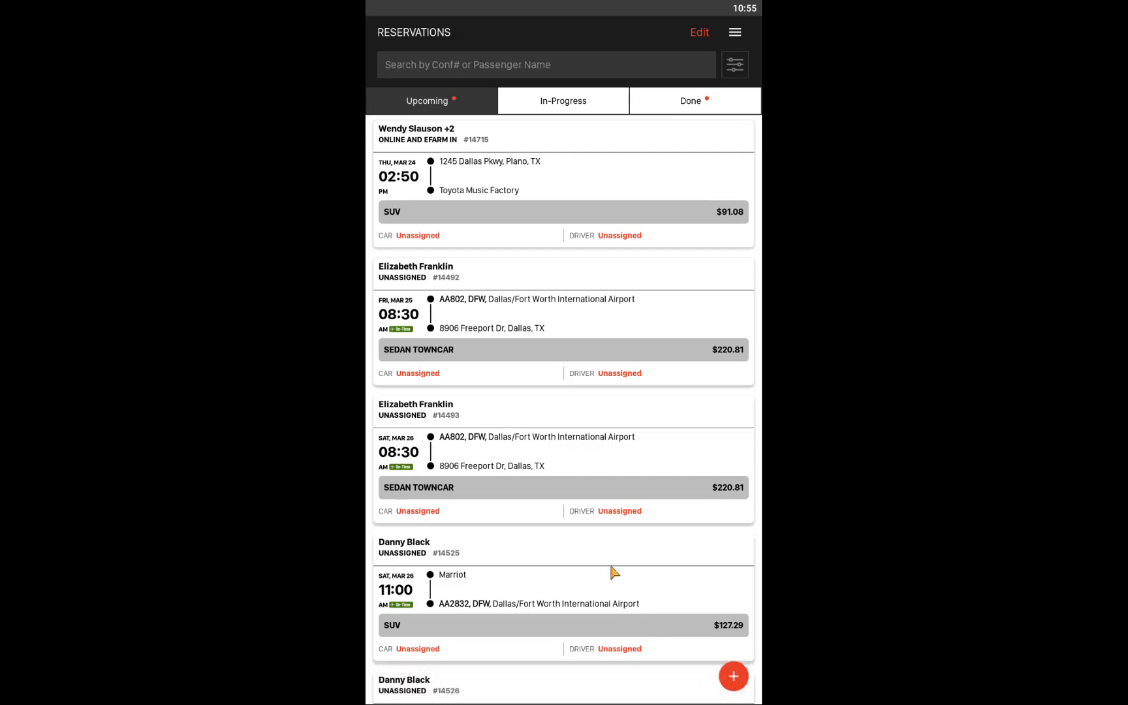
Step: Enter multi-select mode and tick then untick the first four reservations, leaving none selected
{"action": "left_click", "coordinate": [696, 34]}
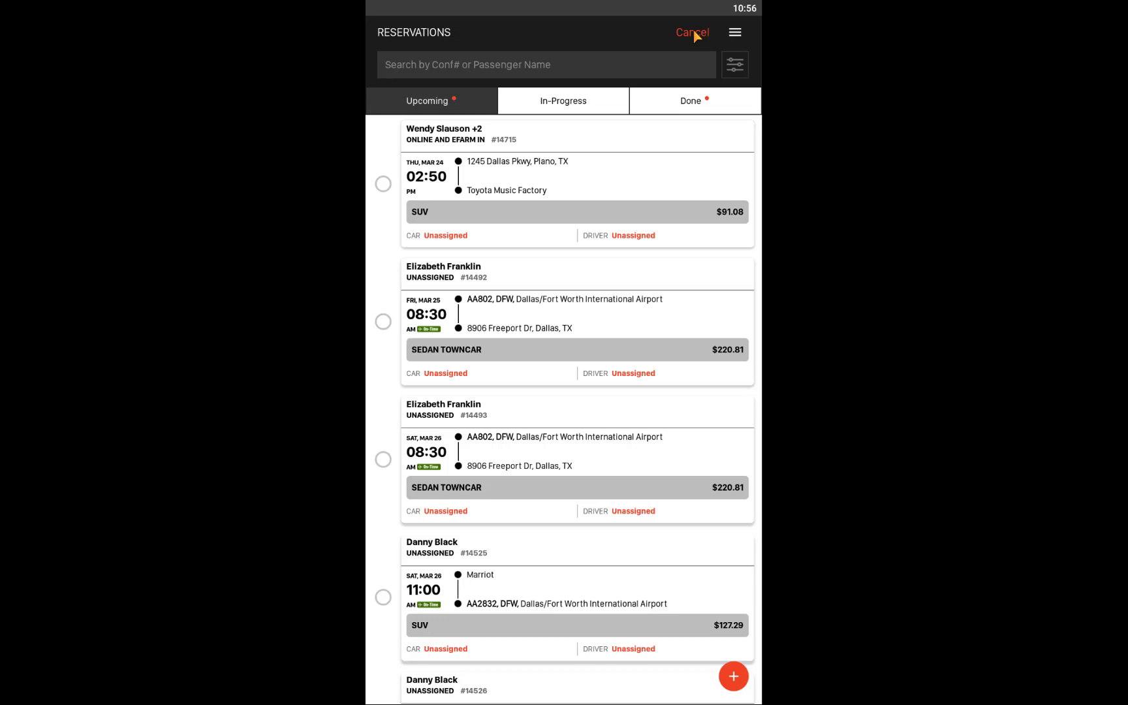
{"action": "left_click", "coordinate": [385, 184]}
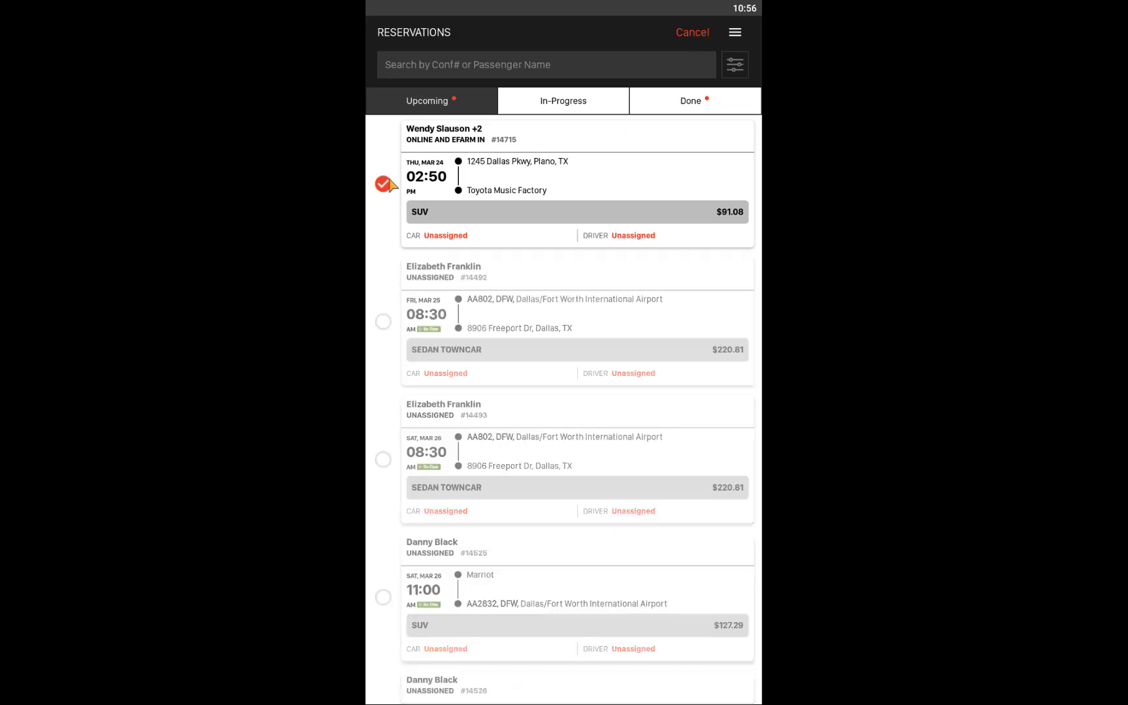
{"action": "left_click", "coordinate": [383, 183]}
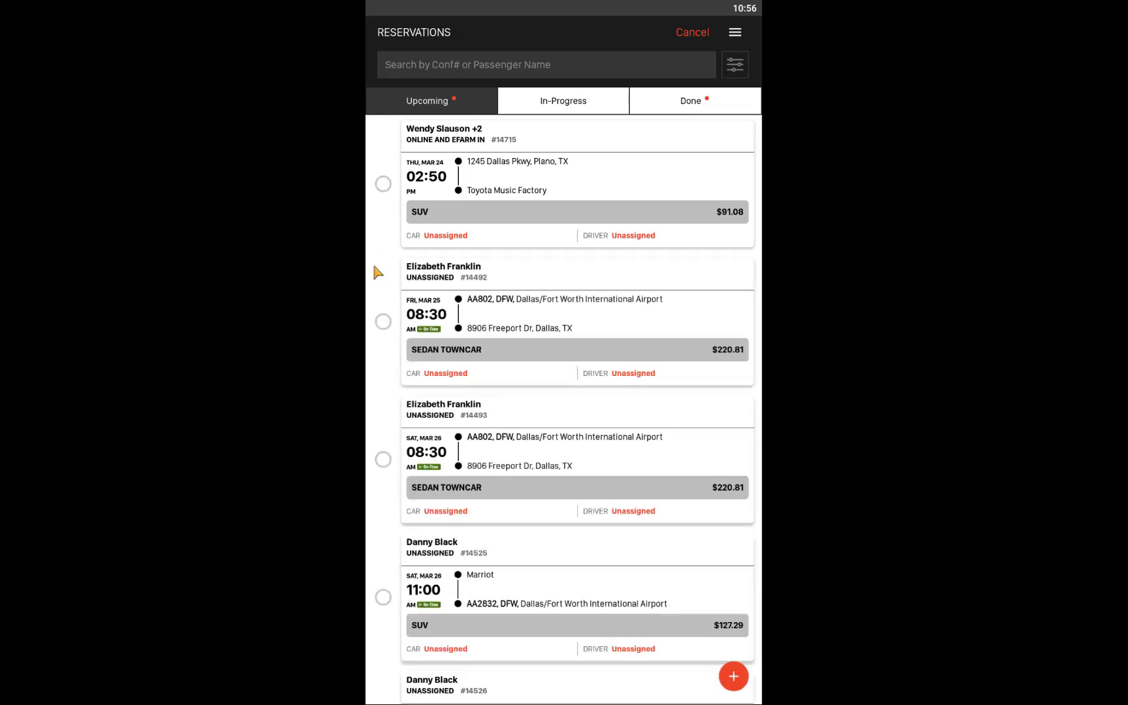
{"action": "left_click", "coordinate": [383, 321]}
{"action": "left_click", "coordinate": [383, 459]}
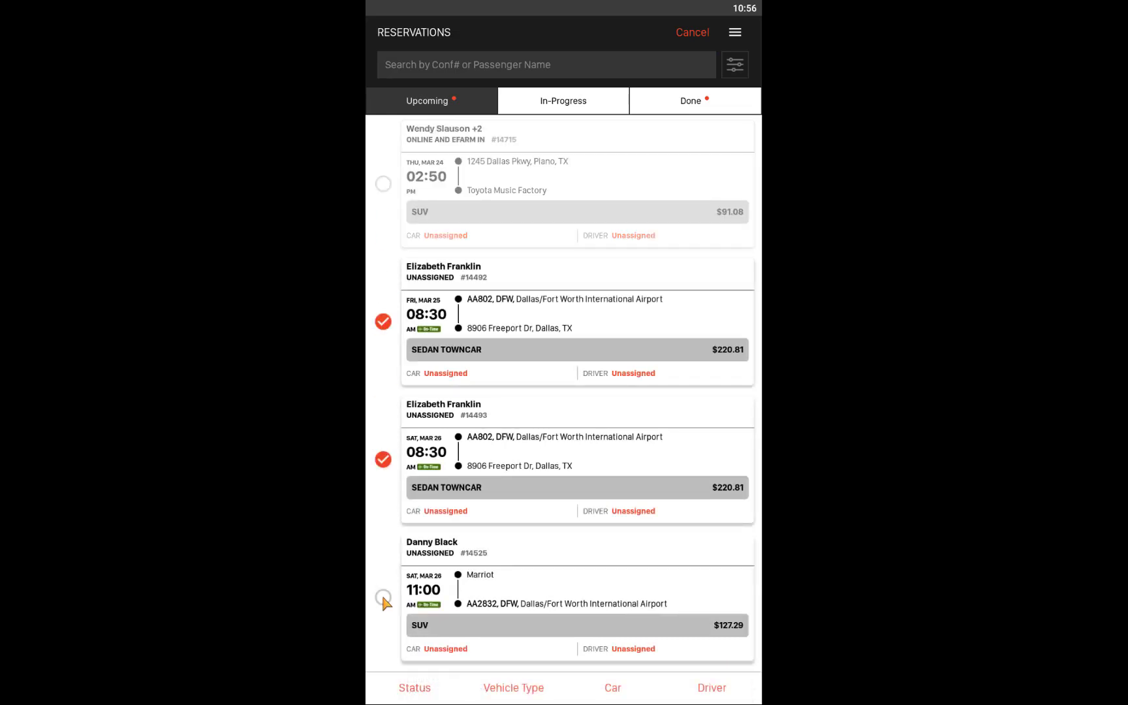
{"action": "left_click", "coordinate": [383, 596]}
{"action": "left_click", "coordinate": [383, 597]}
{"action": "left_click", "coordinate": [383, 460]}
{"action": "left_click", "coordinate": [383, 321]}
{"action": "left_click", "coordinate": [383, 184]}
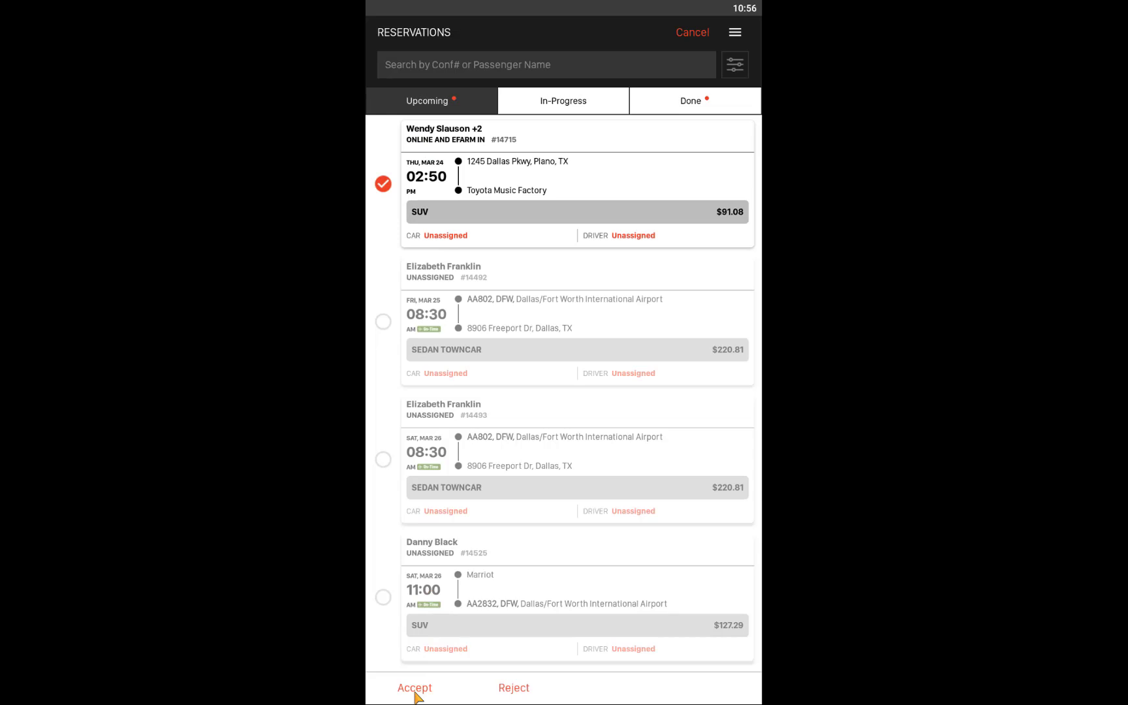
{"action": "left_click", "coordinate": [383, 185]}
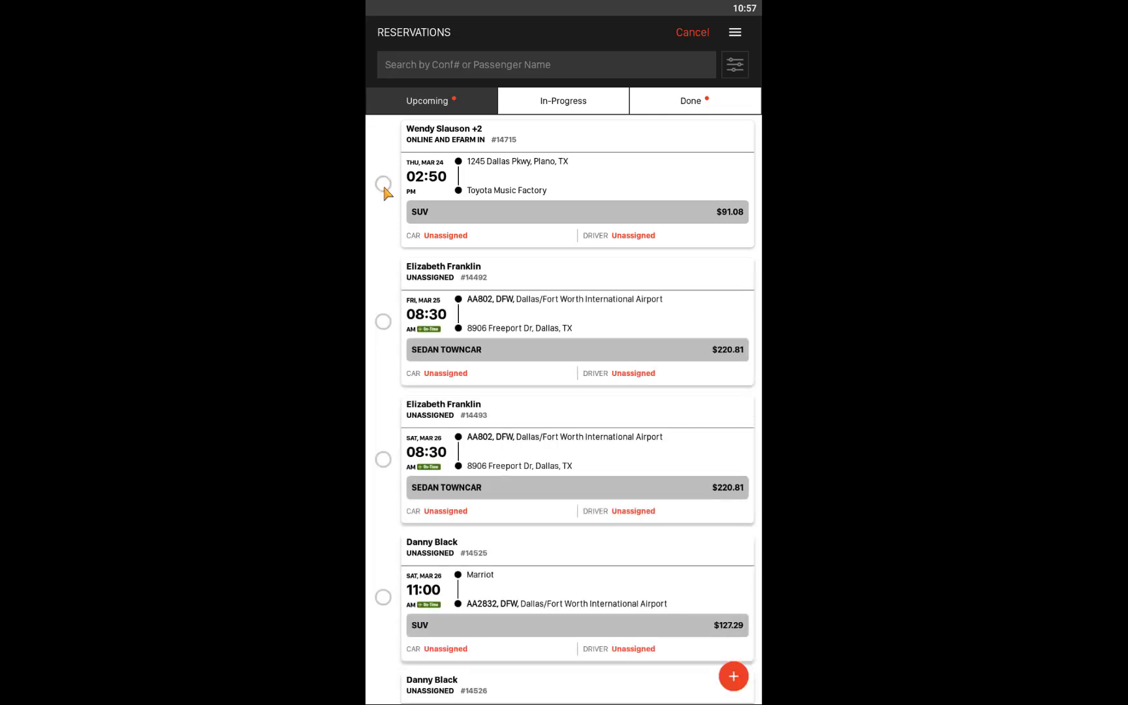
Step: Restart multi-select mode and select the second through fourth reservations
{"action": "left_click", "coordinate": [694, 32]}
{"action": "left_click", "coordinate": [698, 33]}
{"action": "left_click", "coordinate": [383, 321]}
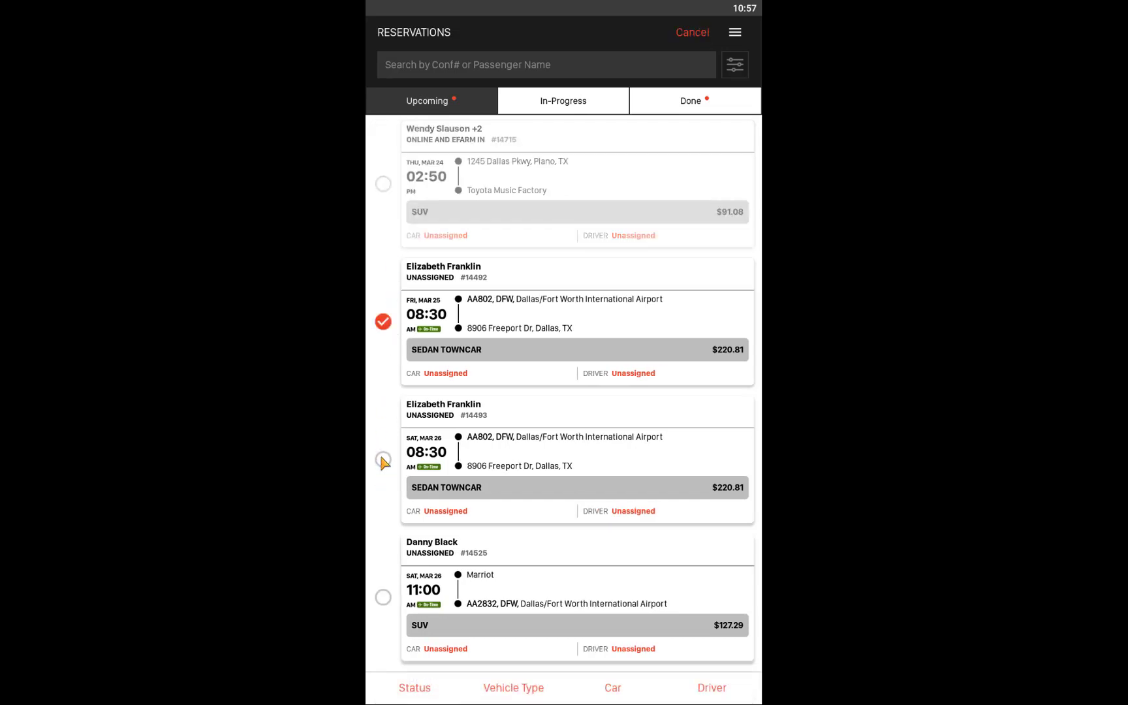
{"action": "left_click", "coordinate": [379, 596]}
Step: Open Status and Driver options for the selection and close both without changes
{"action": "left_click", "coordinate": [413, 688]}
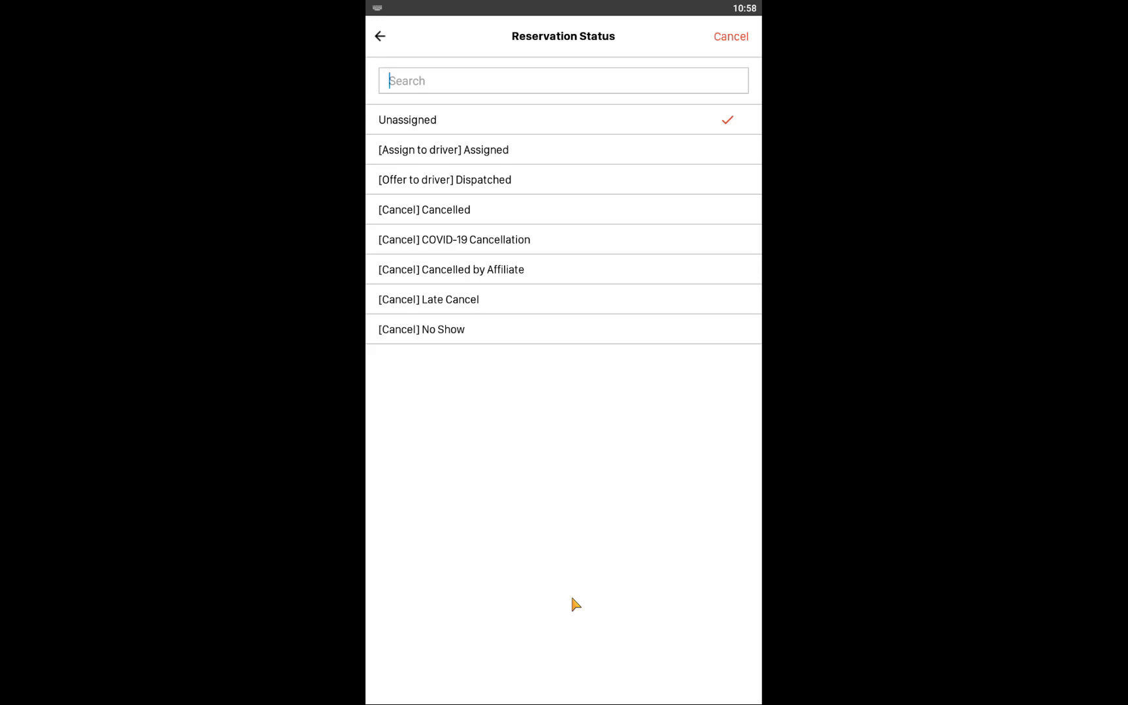
{"action": "key", "text": "Escape"}
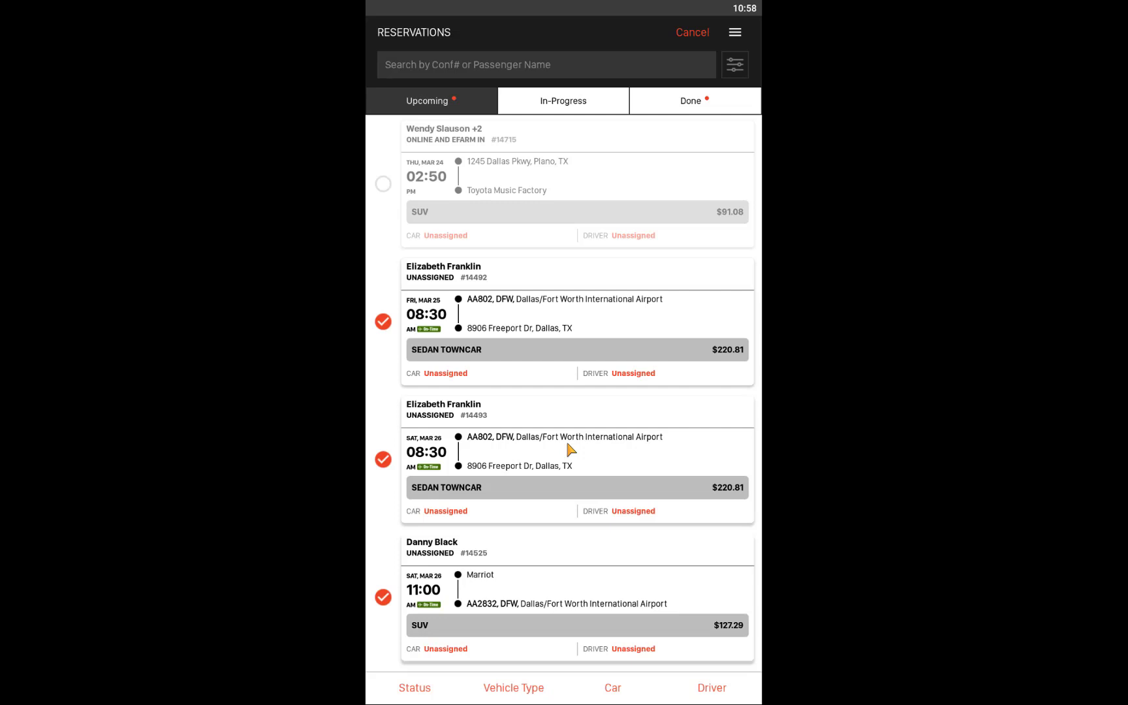
{"action": "left_click", "coordinate": [691, 693]}
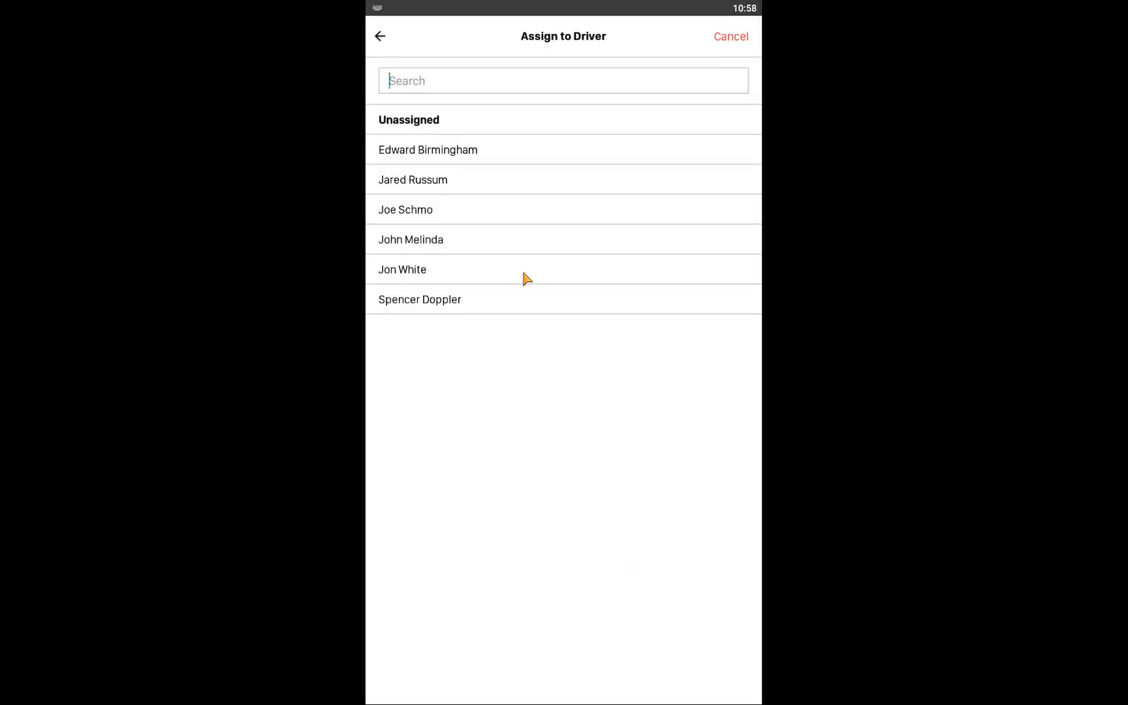
{"action": "left_click", "coordinate": [380, 36]}
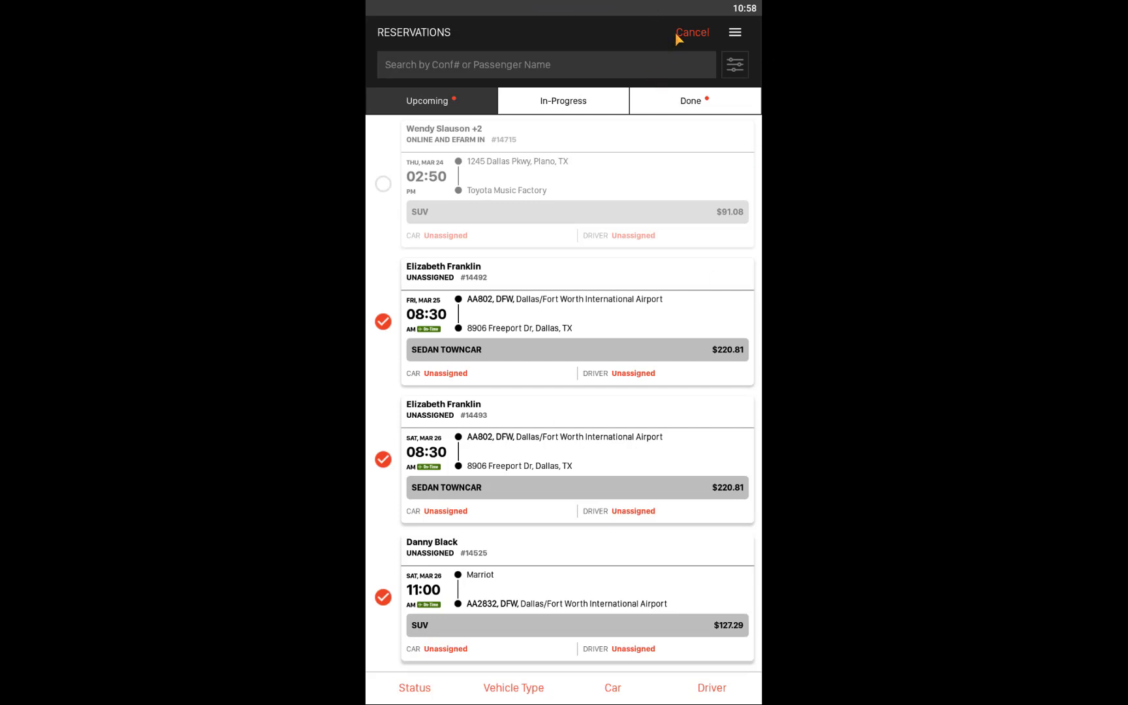
Step: Clear the multi-select selections, open a blank New Reservation form, then back out of it
{"action": "left_click", "coordinate": [694, 32]}
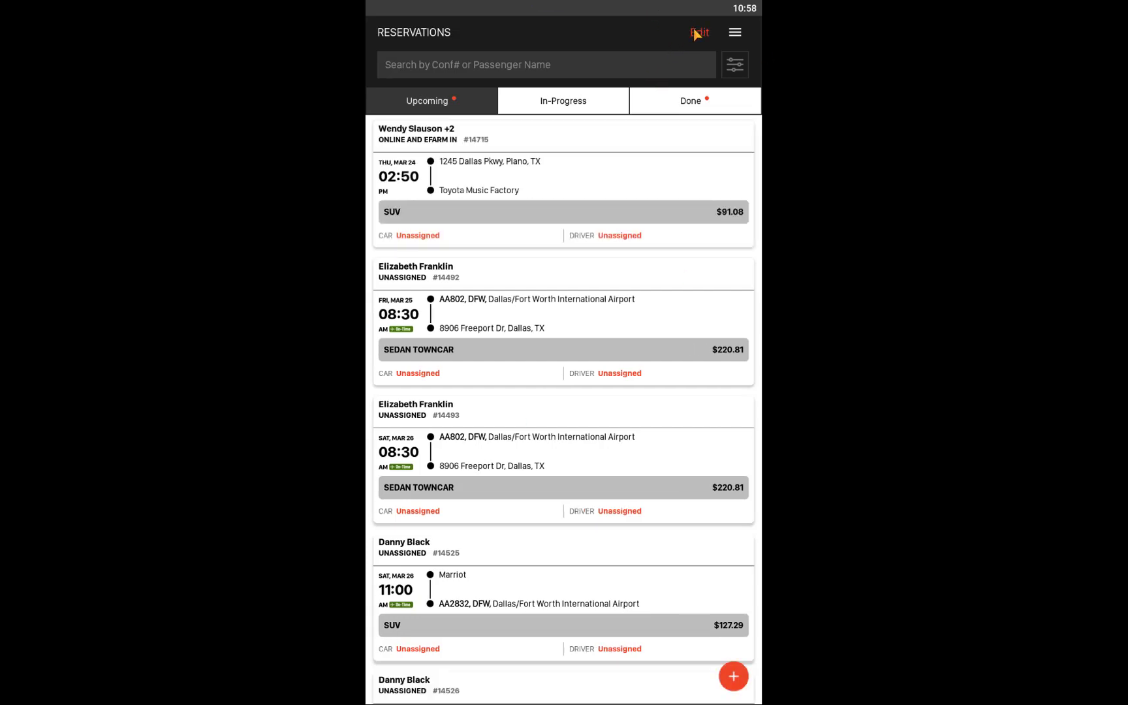
{"action": "left_click", "coordinate": [733, 677]}
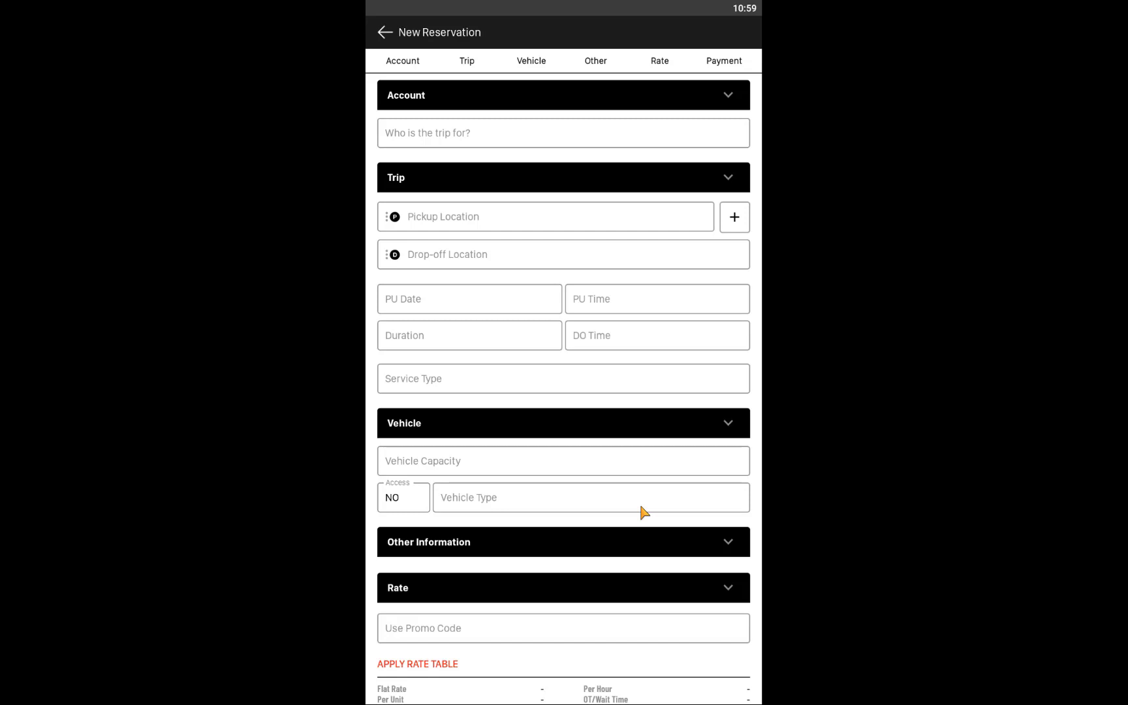
{"action": "left_click", "coordinate": [385, 33]}
Step: Answer YES to 'Your changes will not be saved' to return to the Upcoming list
{"action": "left_click", "coordinate": [618, 394]}
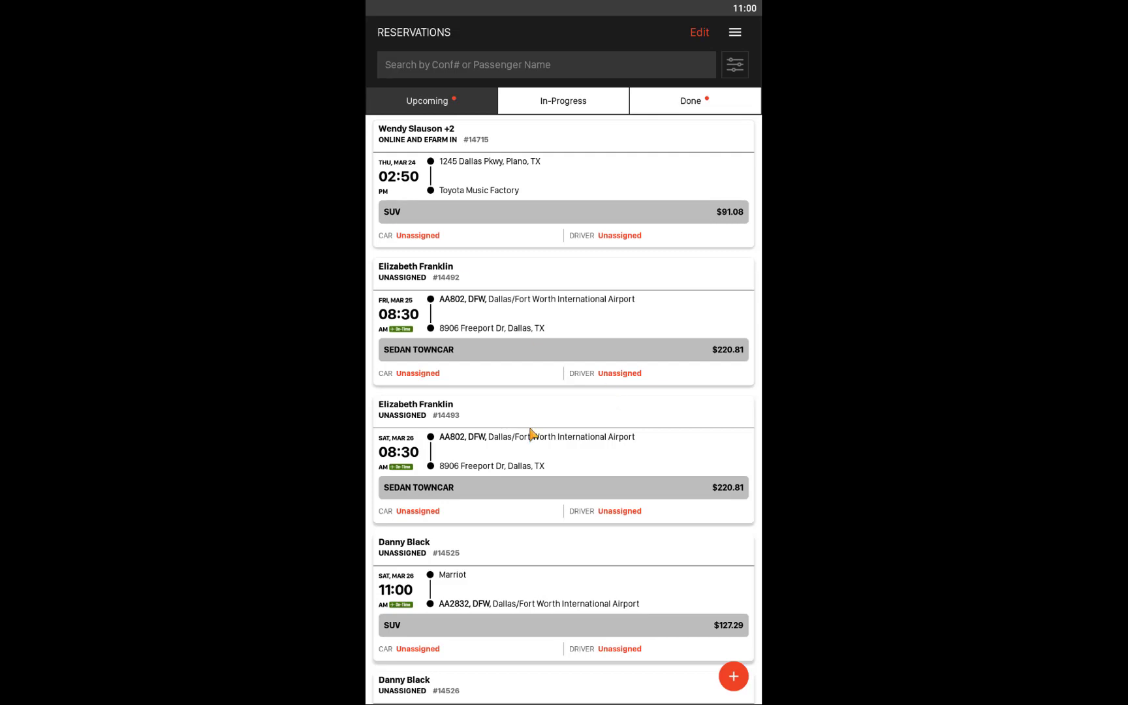
Step: Open the Fri Mar 25 08:30 From Airport reservation from DFW in the edit screen
{"action": "left_click", "coordinate": [614, 311]}
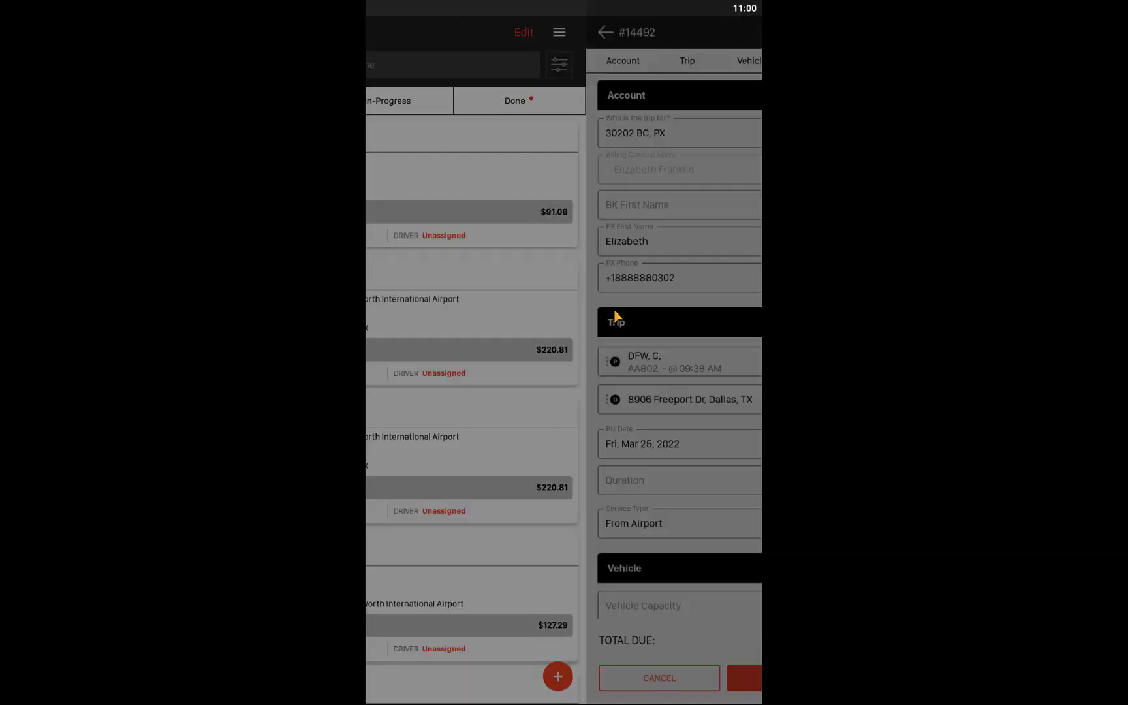